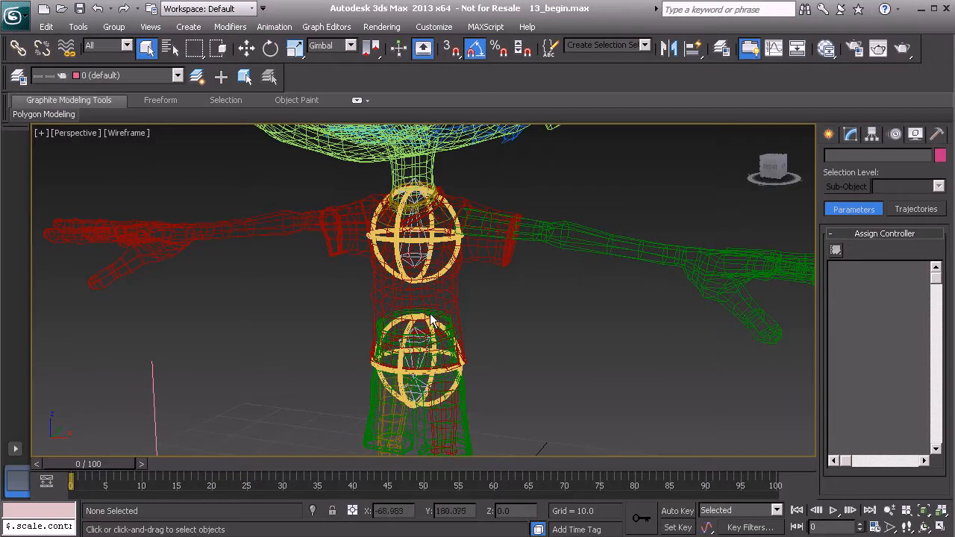
- Pan the Perspective view, then show only the Top view, maximized, over the character
middle_click_drag(379, 311, 398, 311)
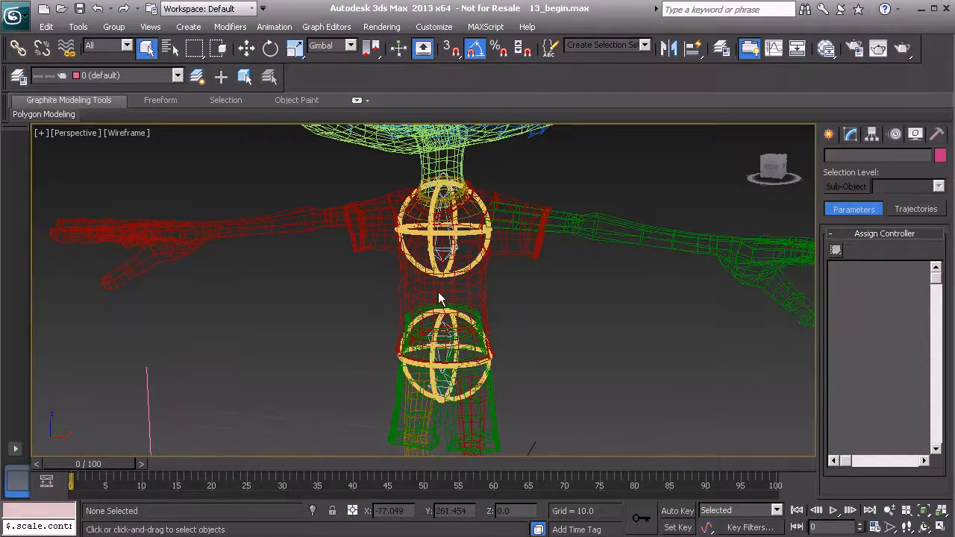
middle_click_drag(474, 271, 440, 282)
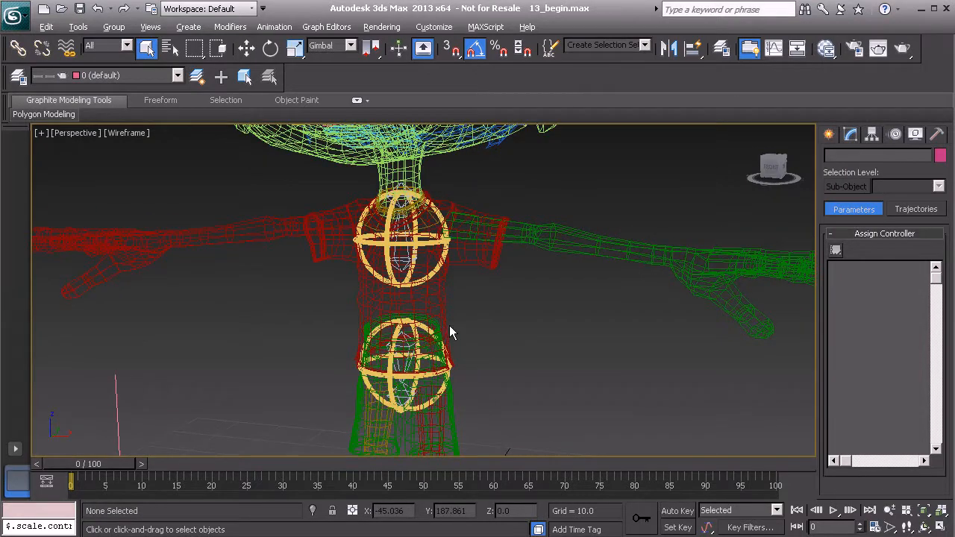
key("alt+w")
left_click(368, 239)
key("alt+w")
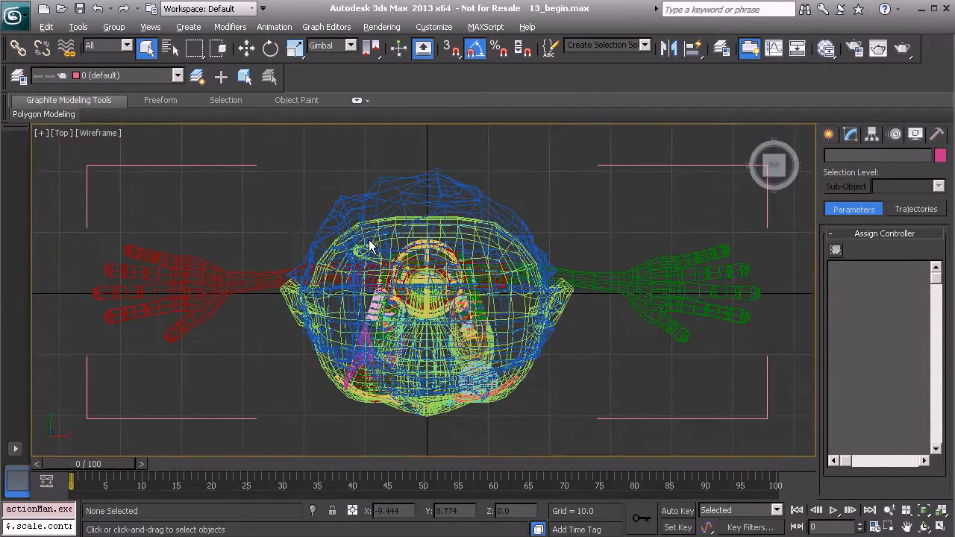
- Start the Line spline tool from Create > Shapes and clear space in the Top view
left_click(828, 135)
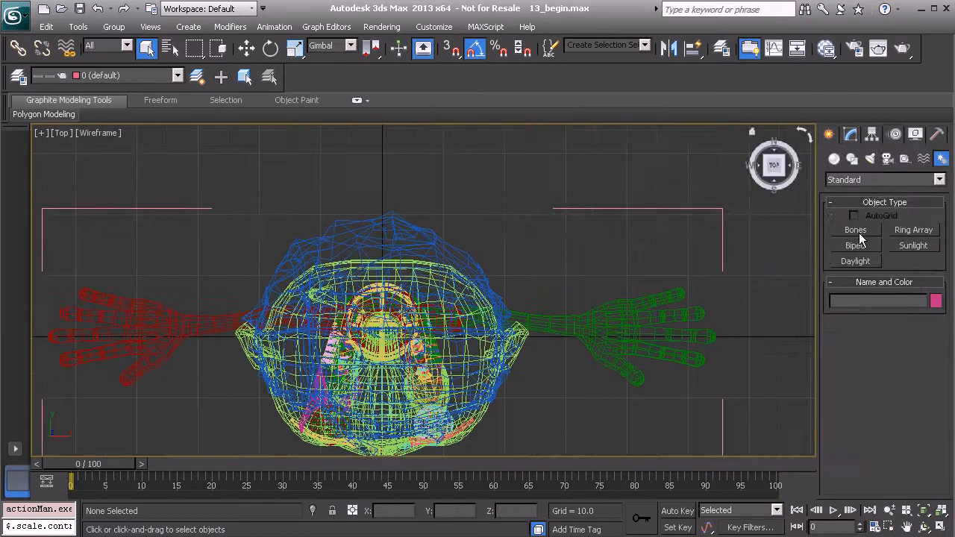
left_click(851, 158)
left_click(855, 242)
middle_click_drag(441, 224, 435, 336)
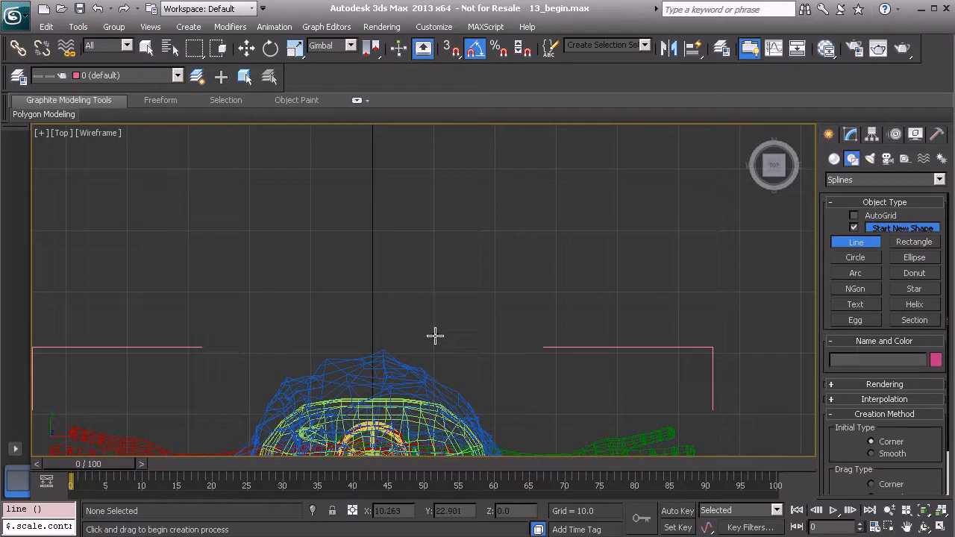
- Turn on 3D snapping and set it to snap to Grid Points
key("s")
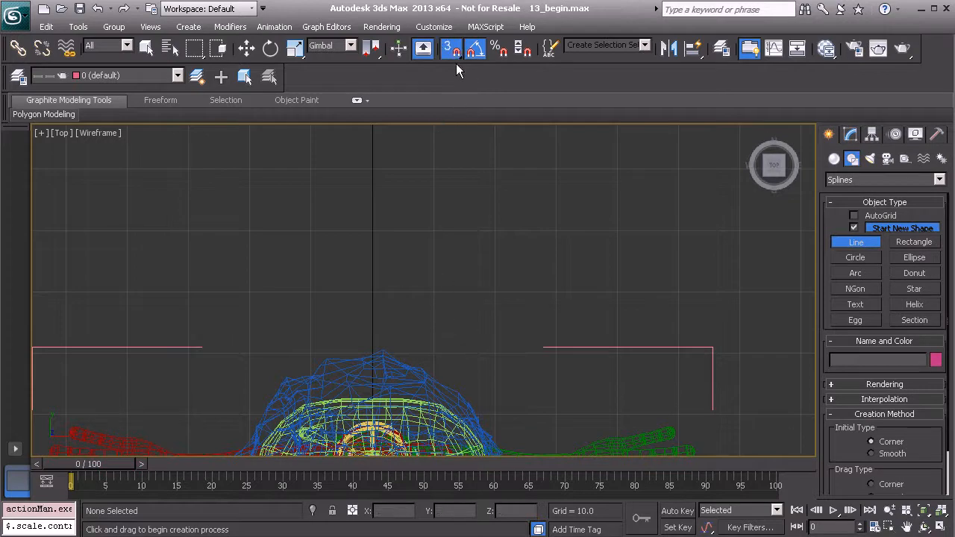
right_click(451, 50)
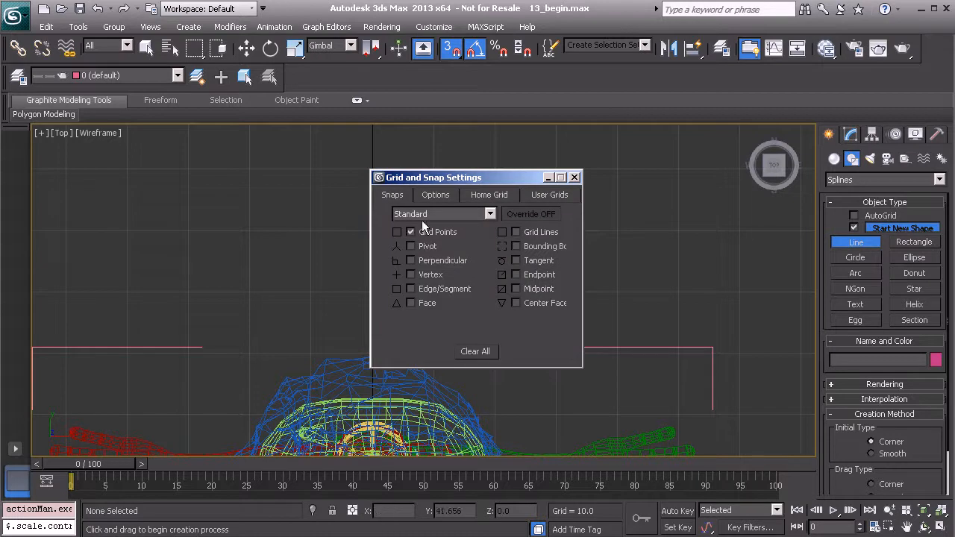
left_click(574, 177)
scroll(371, 330, "up", 3)
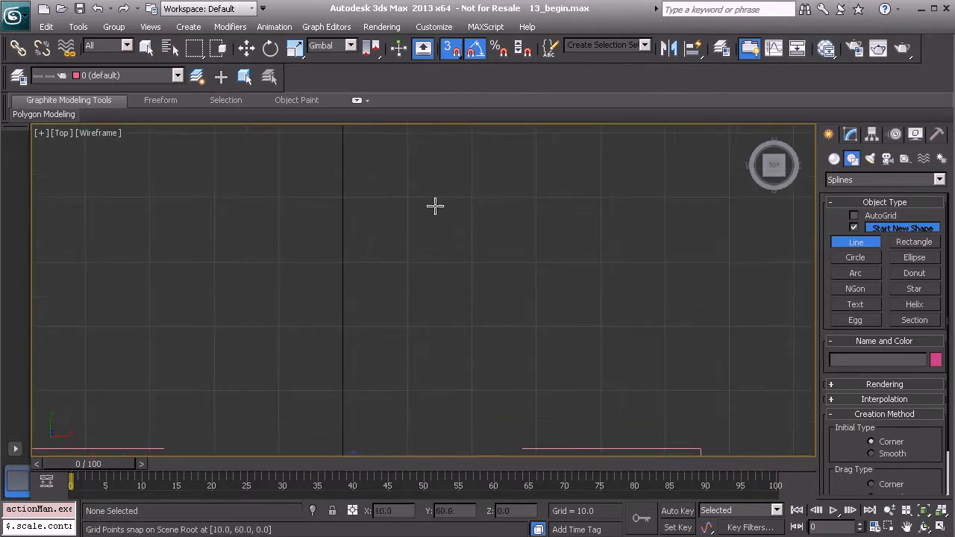
- Draw the nine-click E outline on grid points, close the spline, and exit Line
left_click(468, 199)
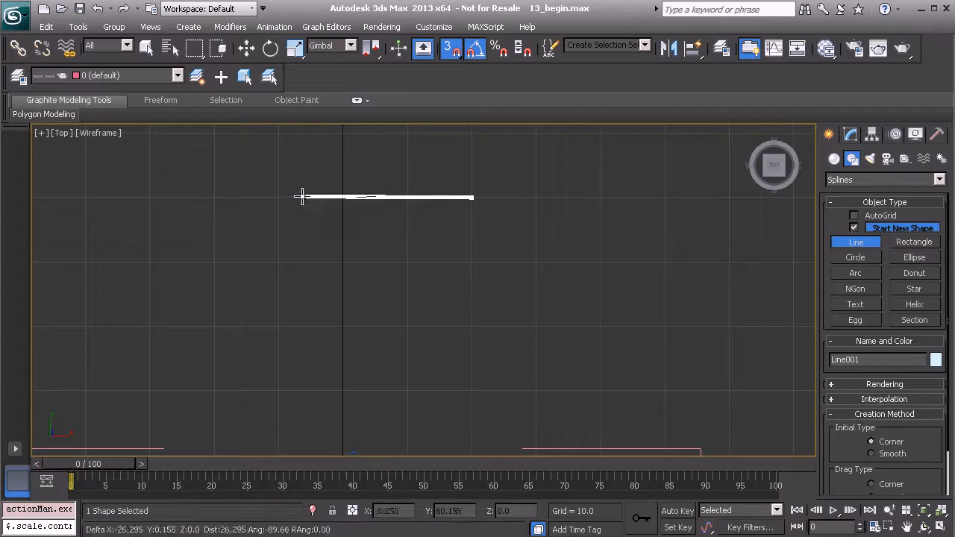
left_click(277, 198)
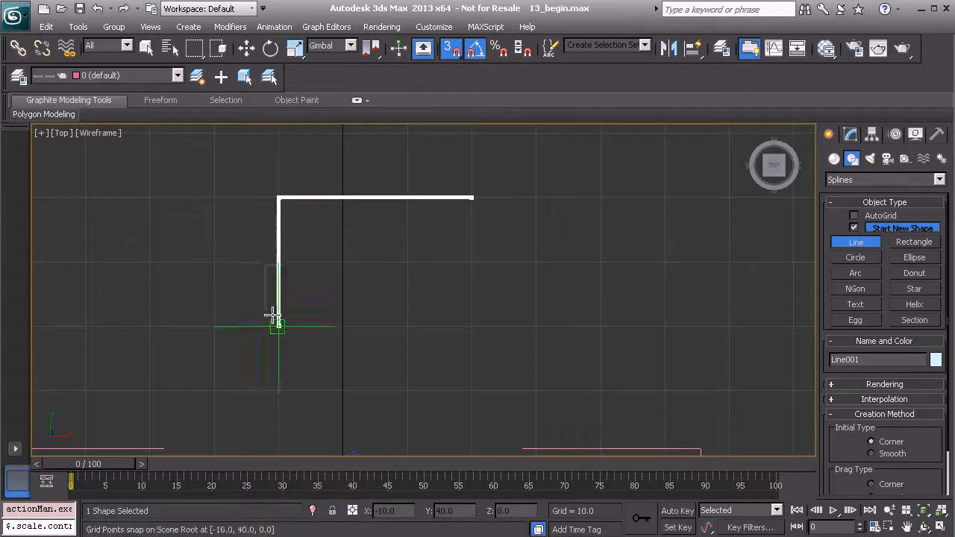
left_click(277, 390)
left_click(471, 390)
left_click(472, 326)
left_click(407, 326)
left_click(407, 262)
left_click(472, 262)
left_click(471, 198)
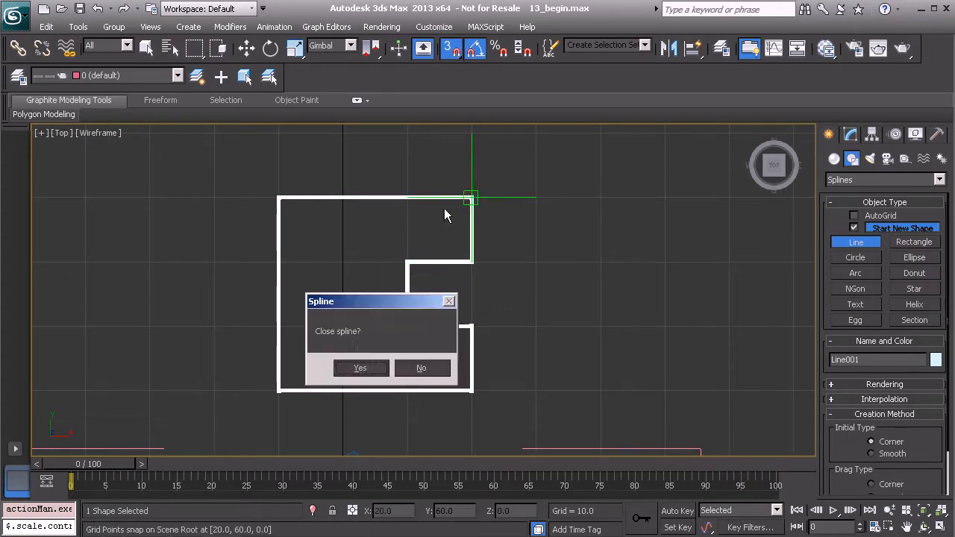
left_click(352, 365)
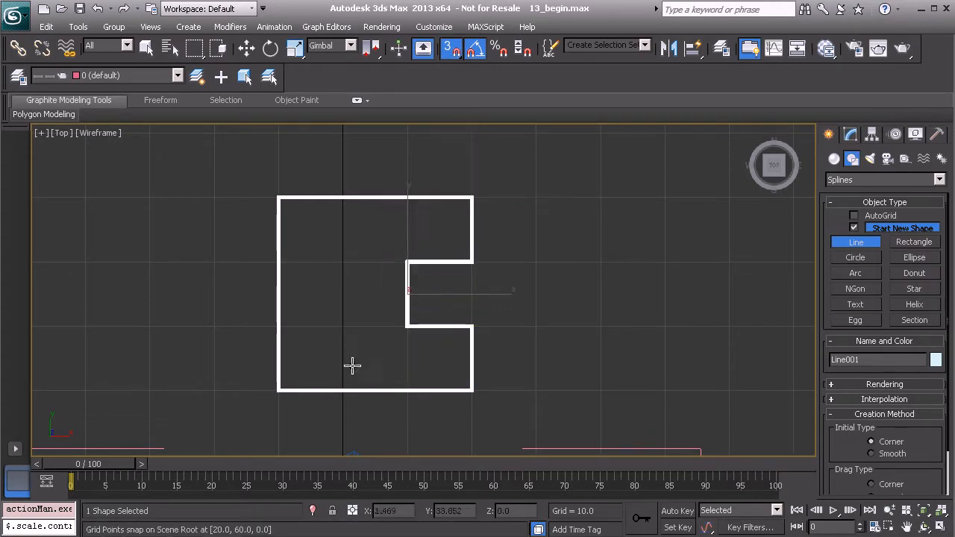
right_click(531, 248)
- Turn snapping off and center Line001's pivot on the object with Affect Pivot Only
key("s")
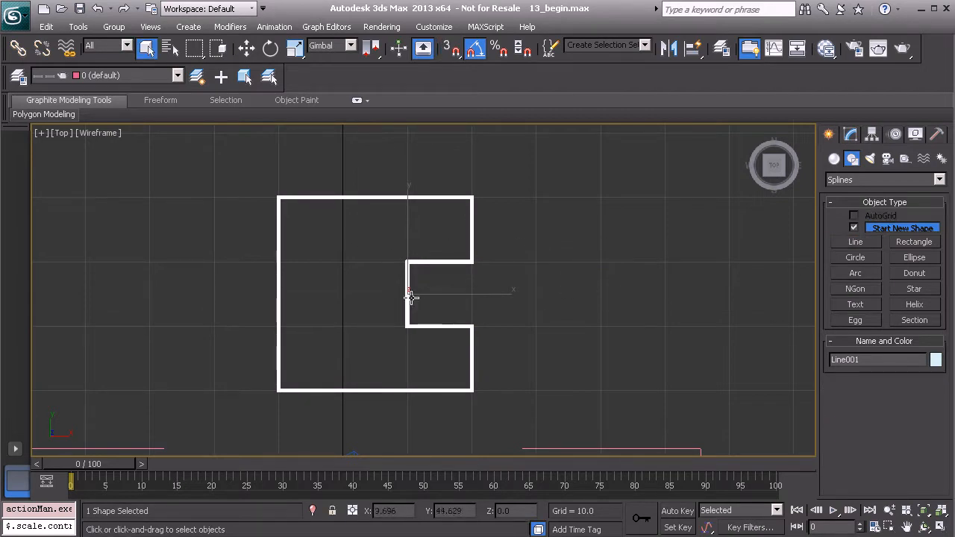
middle_click_drag(399, 291, 411, 285)
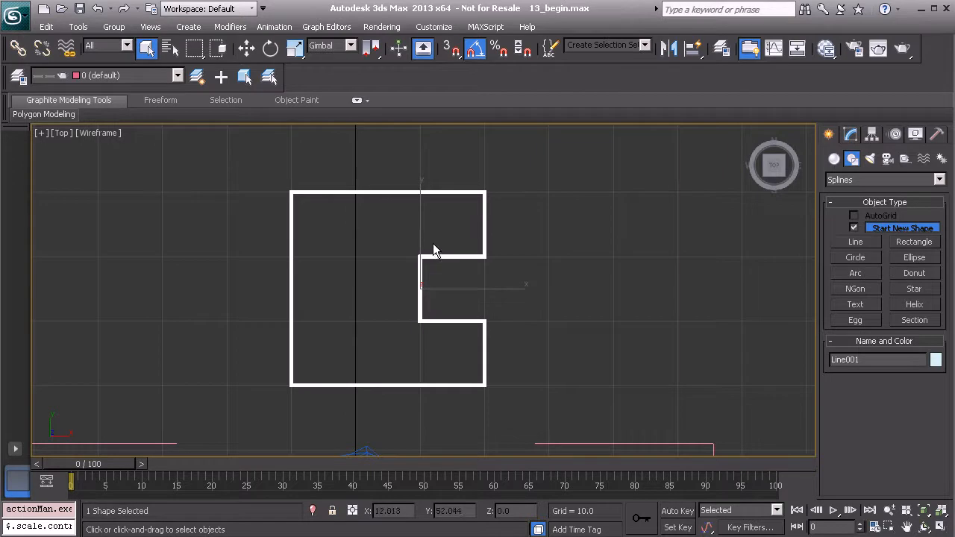
left_click(871, 135)
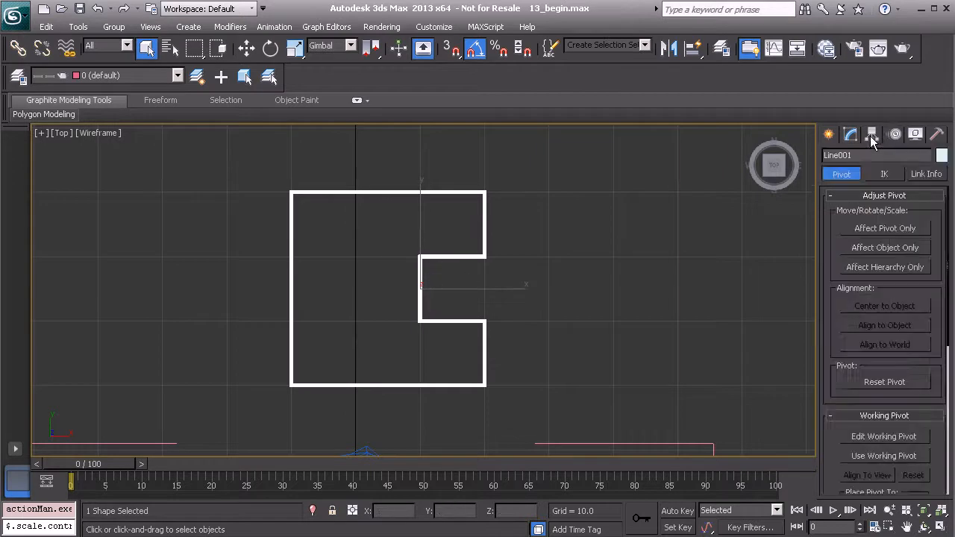
left_click(885, 229)
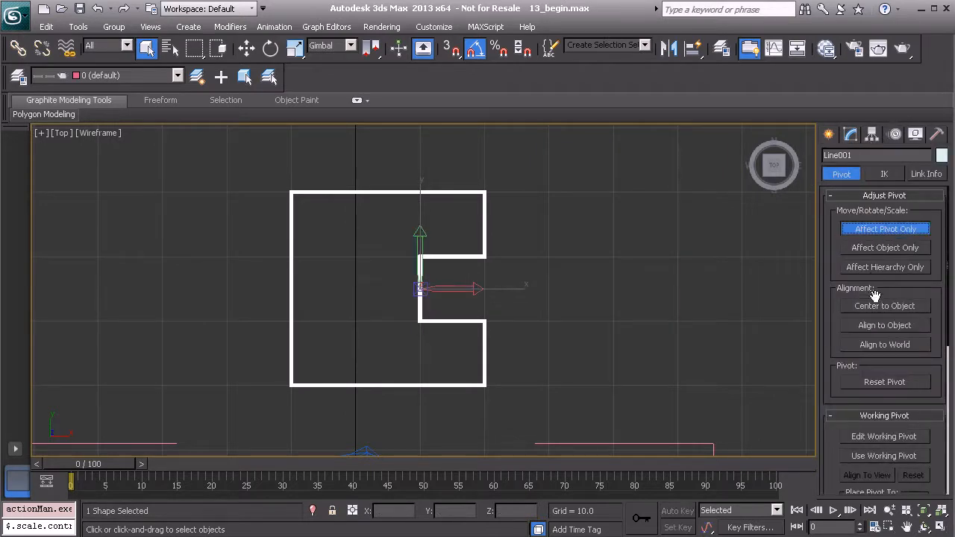
left_click(886, 305)
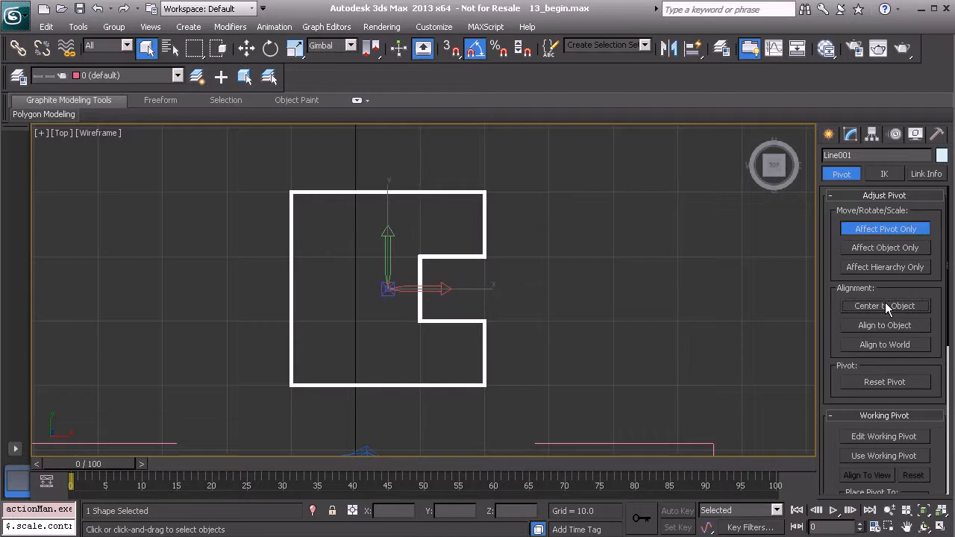
left_click(894, 231)
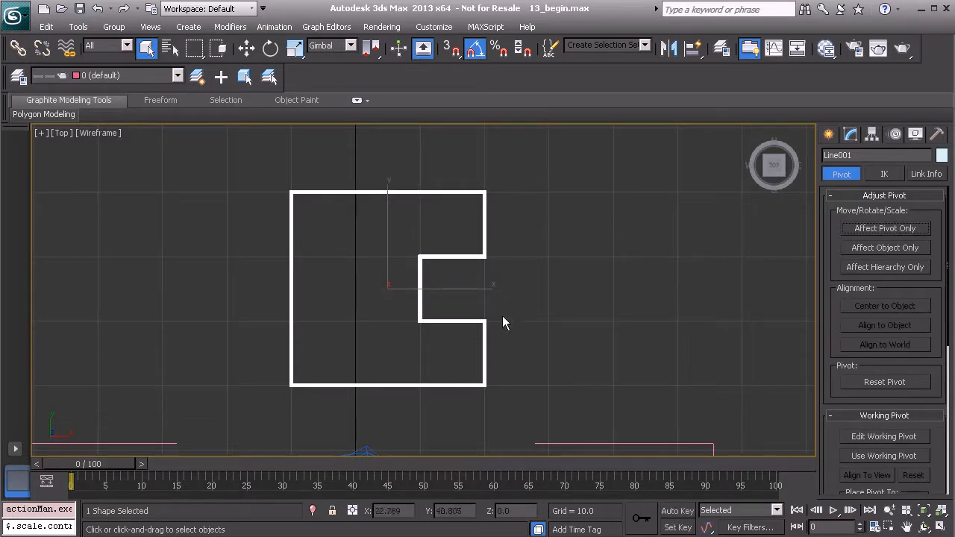
- Check the Controls layer in the Layer Manager and set the wire colour to pale orange
left_click(19, 76)
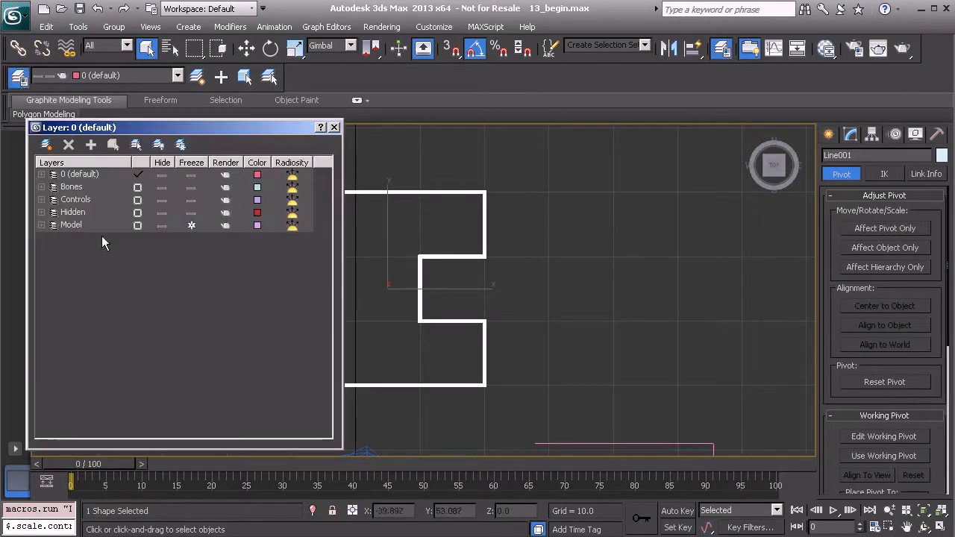
left_click(75, 199)
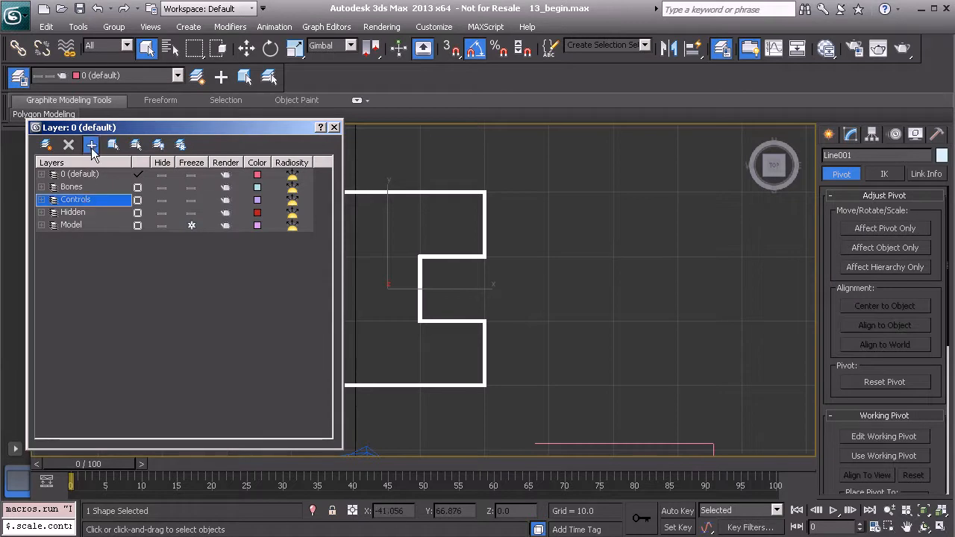
left_click(334, 127)
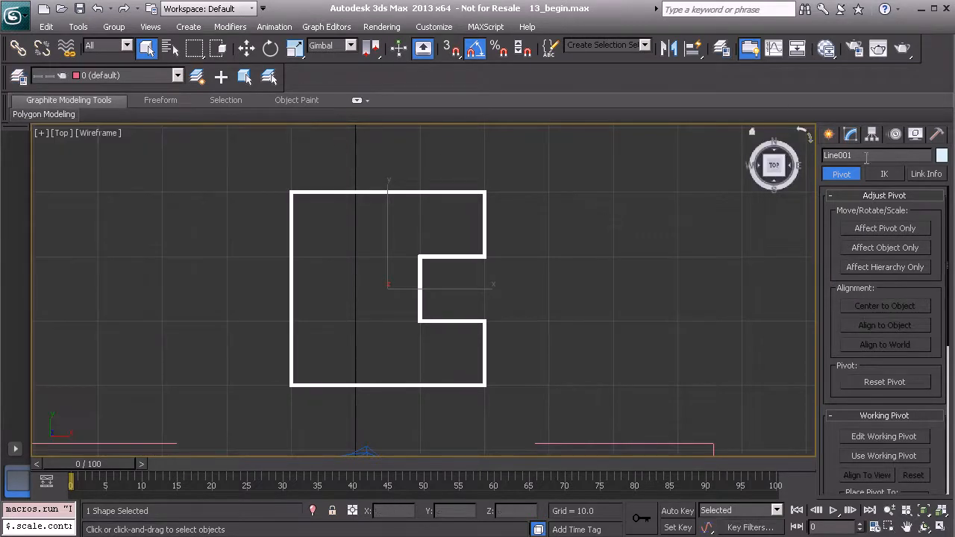
left_click(941, 156)
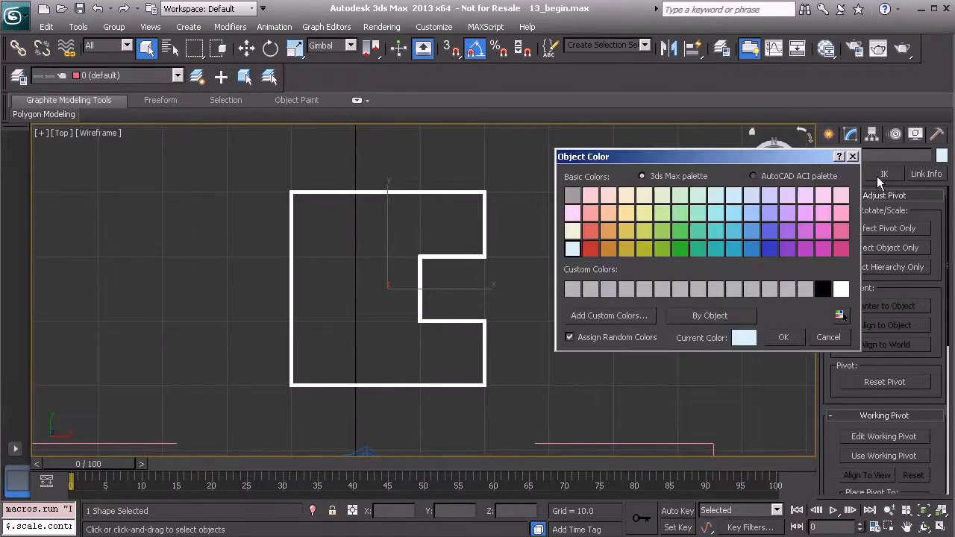
left_click(628, 212)
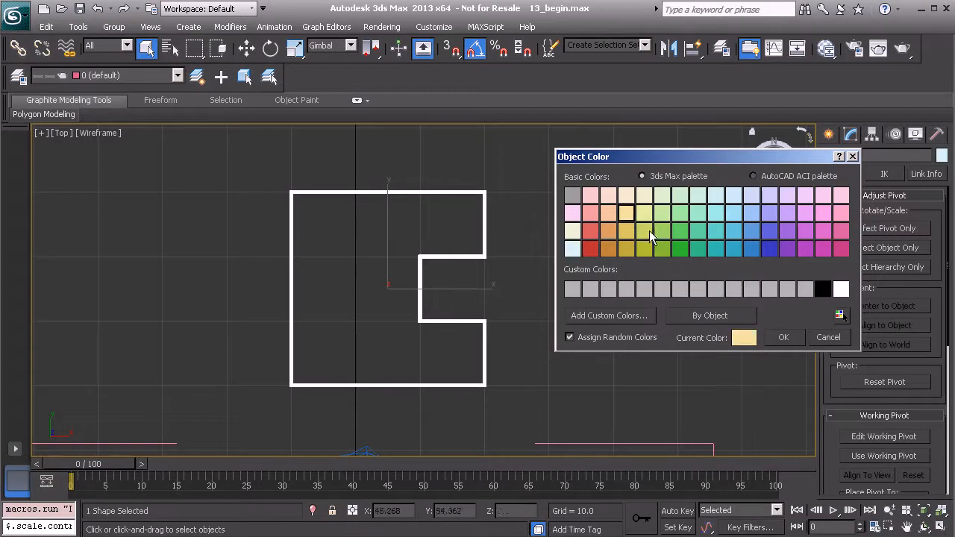
left_click(782, 337)
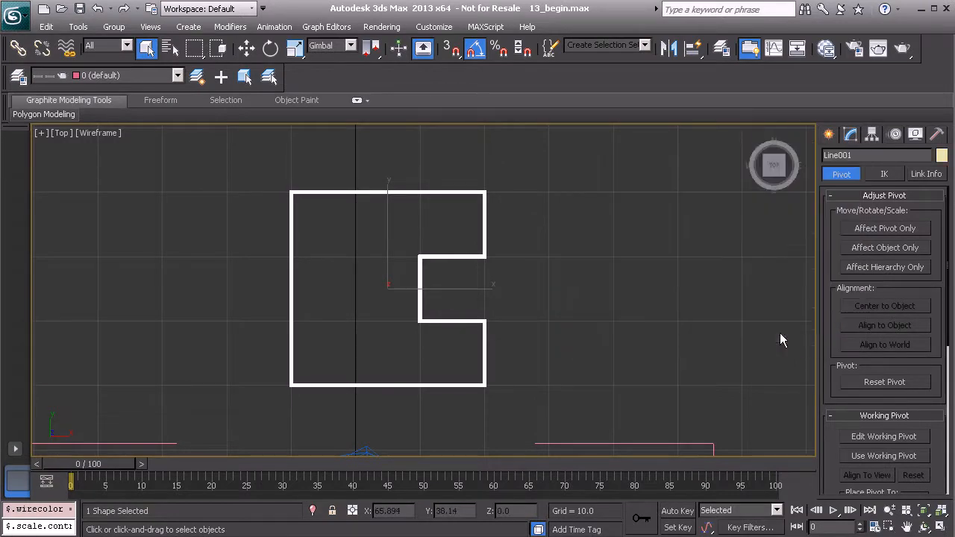
- Rename the spline Anim_COG01, then run Reset XForm and Collapse on it
double_click(857, 154)
type("Anim_COG01")
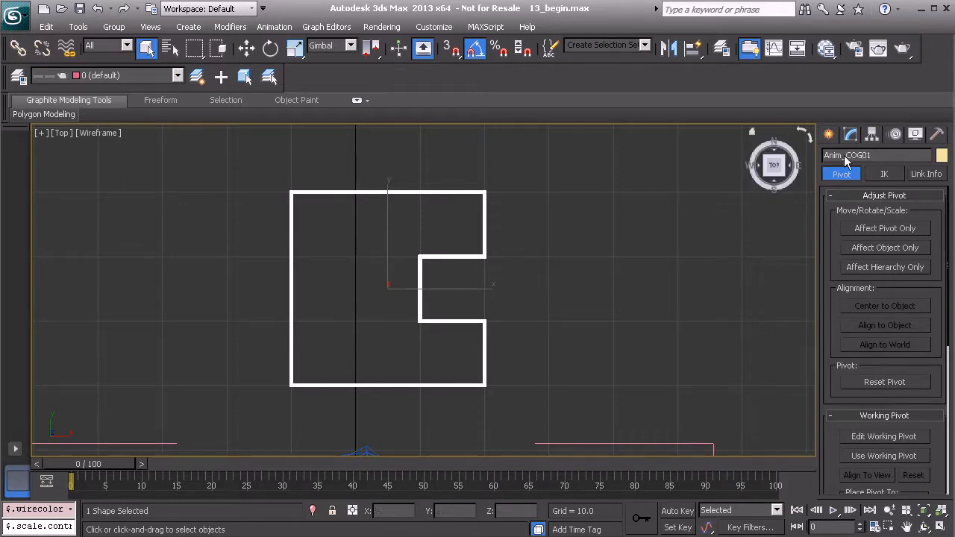
left_click(938, 134)
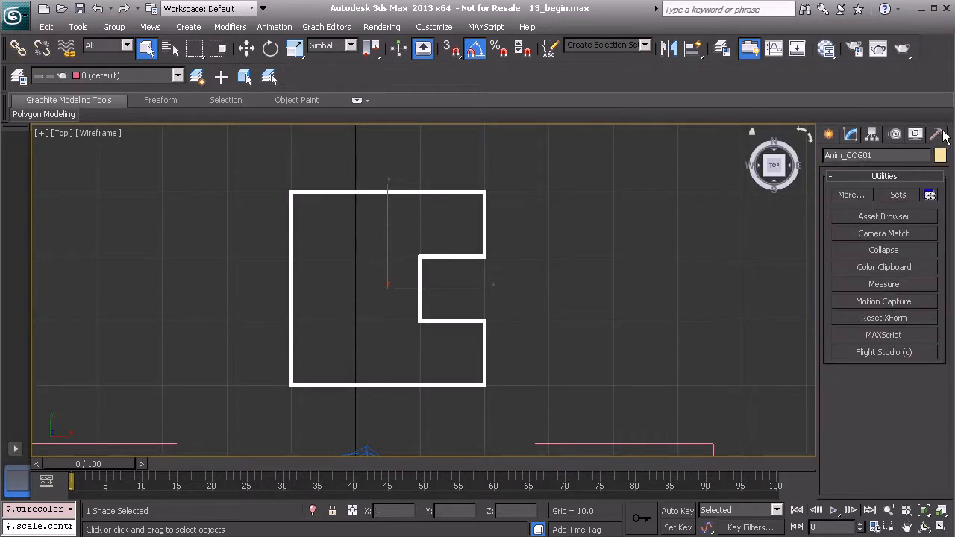
left_click(898, 321)
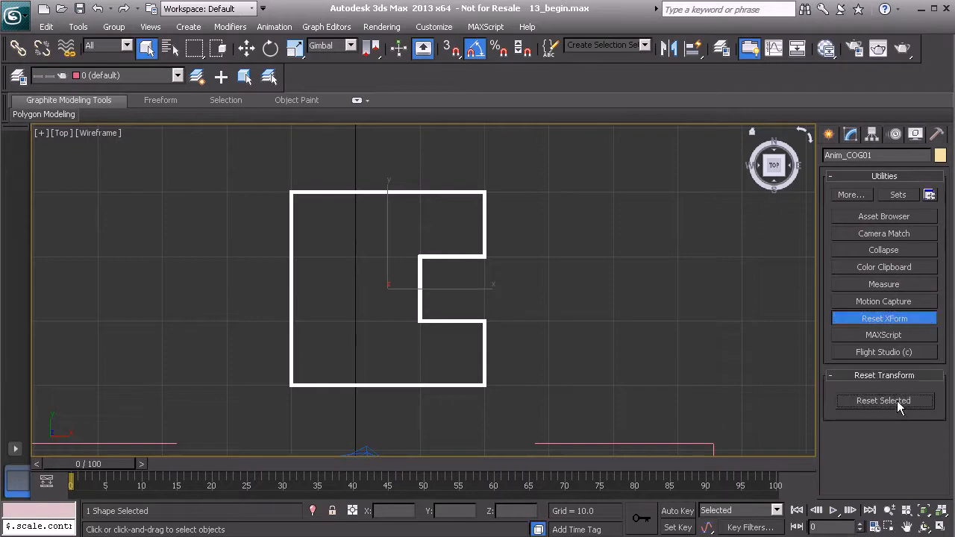
left_click(906, 322)
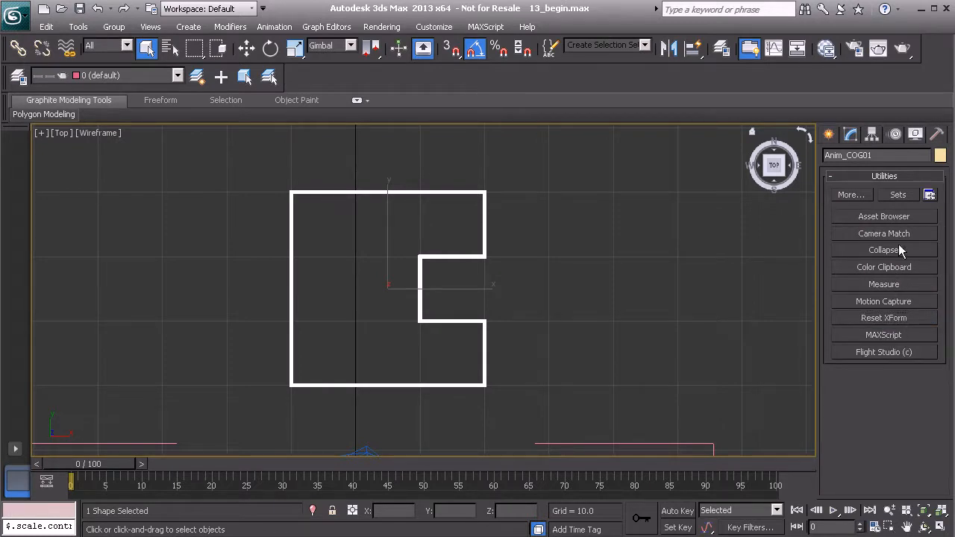
left_click(897, 248)
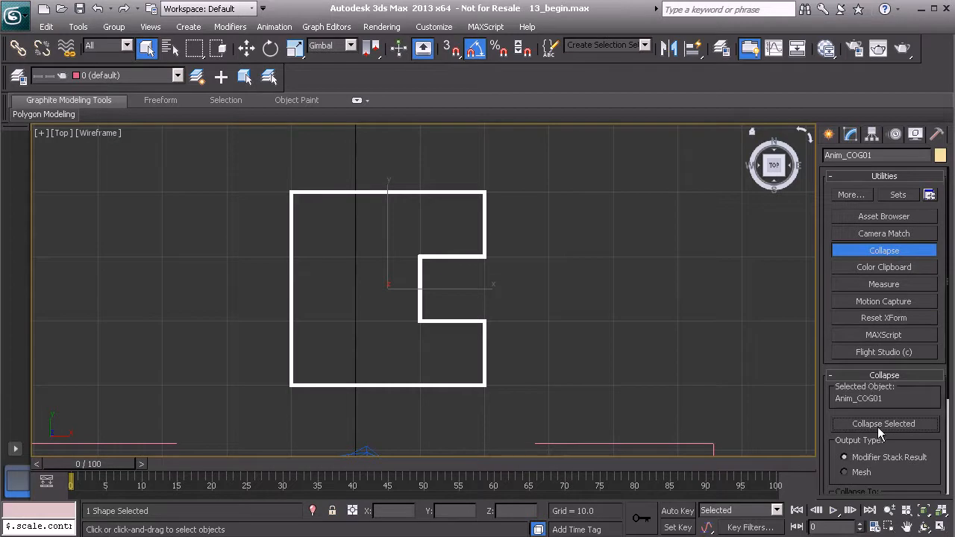
left_click(882, 252)
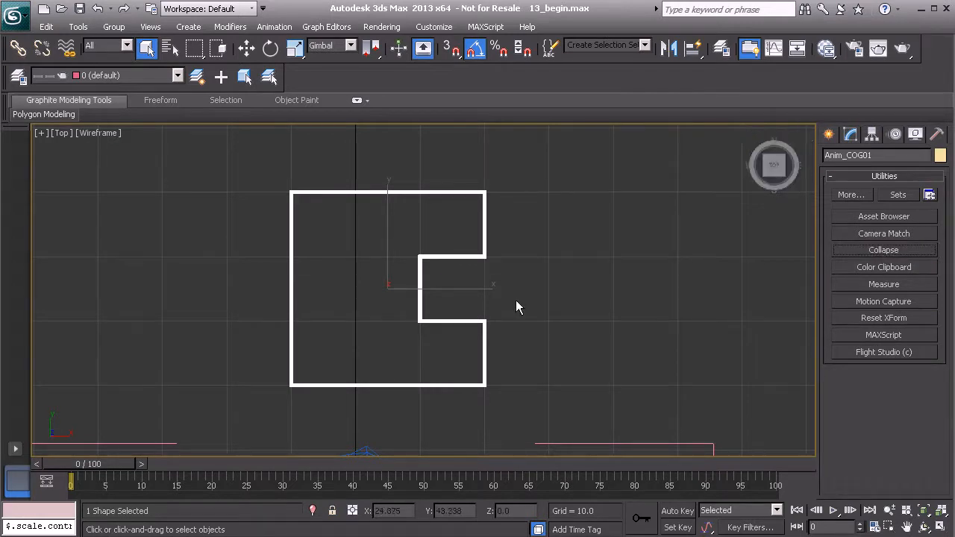
- Maximize the Perspective view and orbit to see the character's legs and the spline
middle_click_drag(490, 291, 461, 289)
key("alt+w")
right_click(715, 405)
key("alt+w")
middle_click_drag(548, 391, 512, 325)
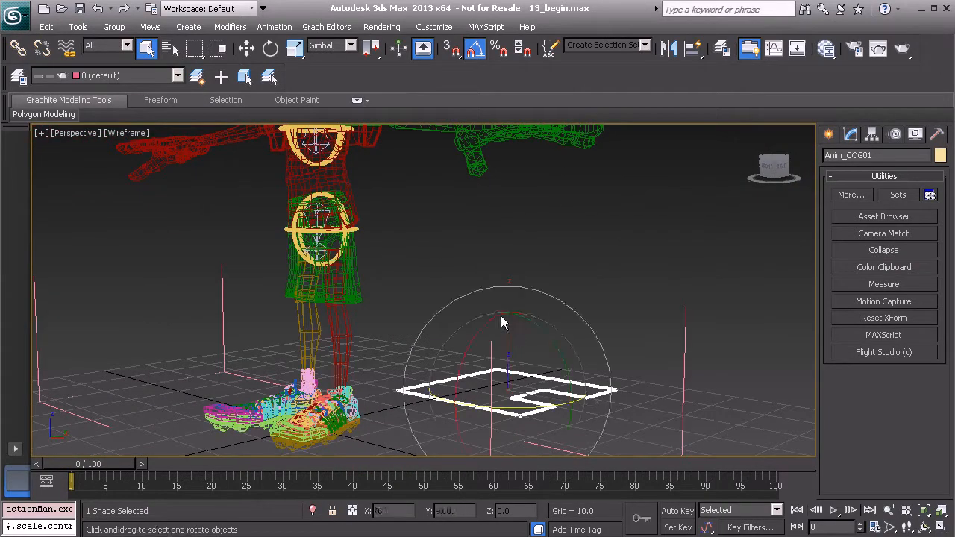
- Set the spline's Rotation controller axis order to YZX in the Motion panel
key("e")
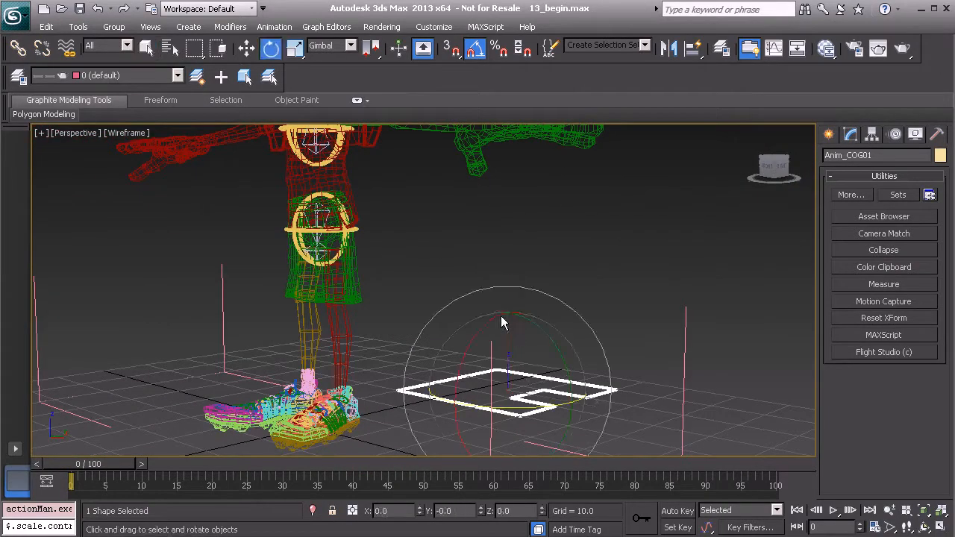
left_click(895, 135)
scroll(865, 249, "up", 5)
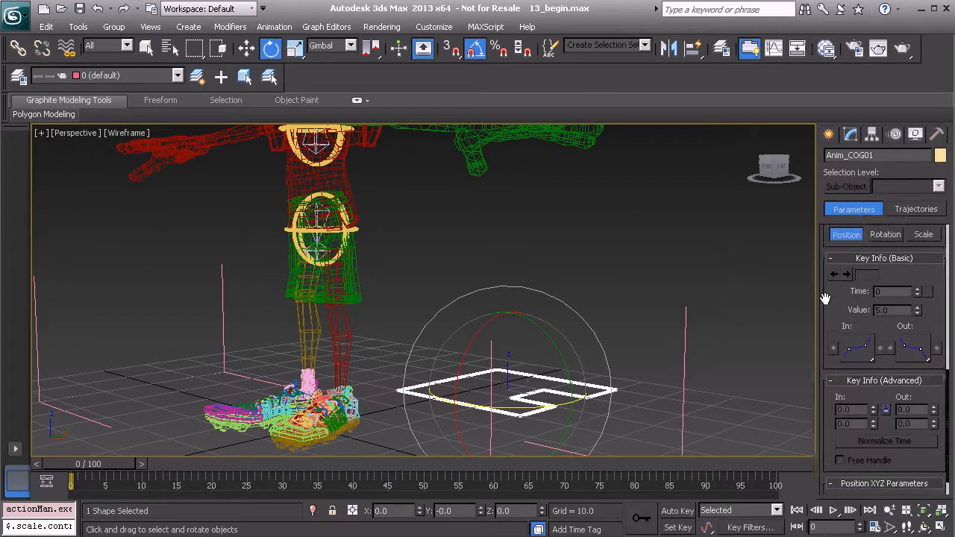
left_click(896, 332)
scroll(825, 416, "down", 5)
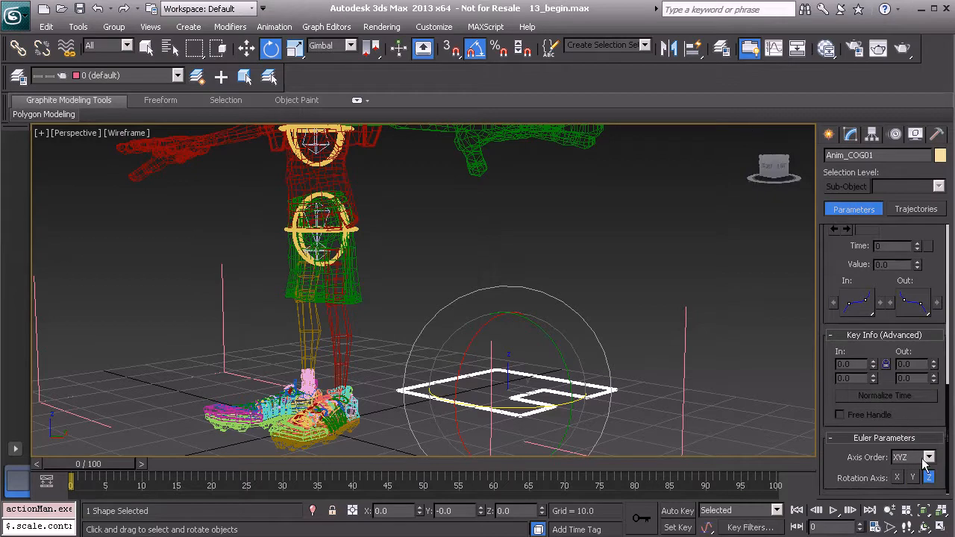
left_click(925, 458)
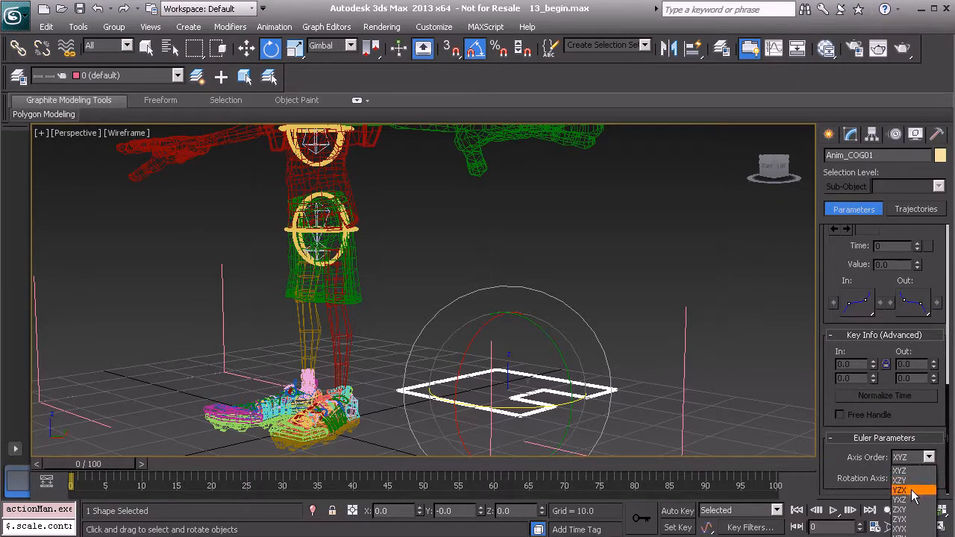
left_click(911, 491)
- Rotate the E spline 90° about X so it stands upright
middle_click_drag(627, 389, 513, 256, "alt")
left_click_drag(467, 239, 438, 306)
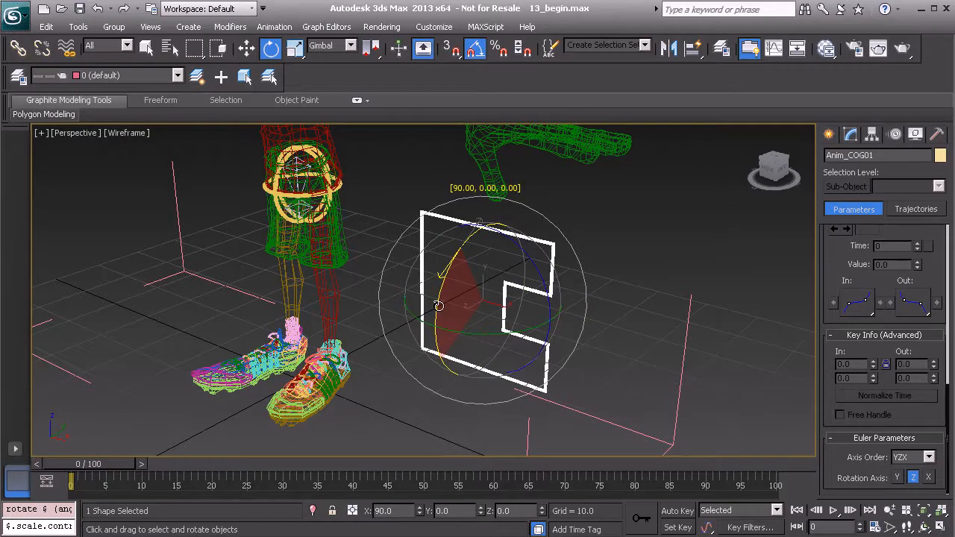
middle_click_drag(438, 312, 505, 273, "alt")
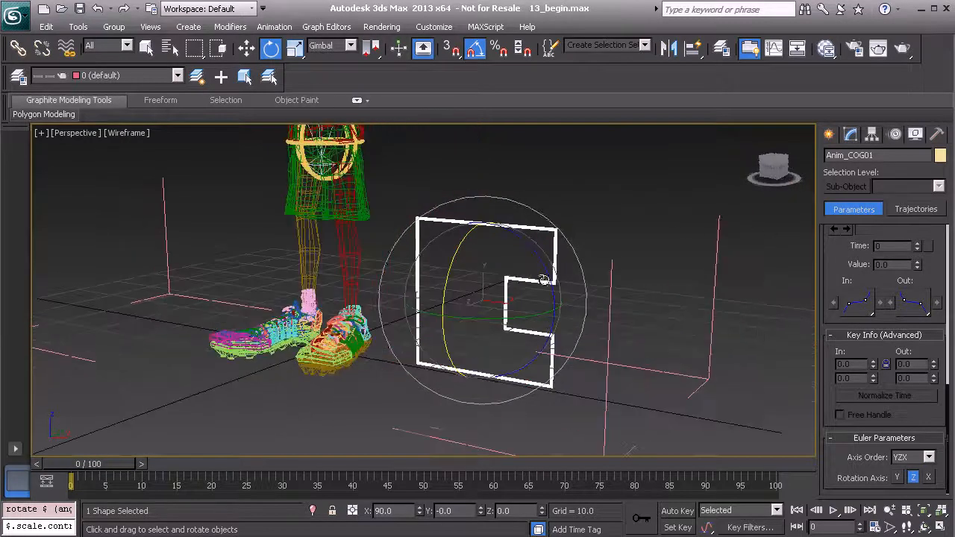
right_click(628, 228)
- Freeze the spline's transforms, confirming with Yes
left_click(588, 173)
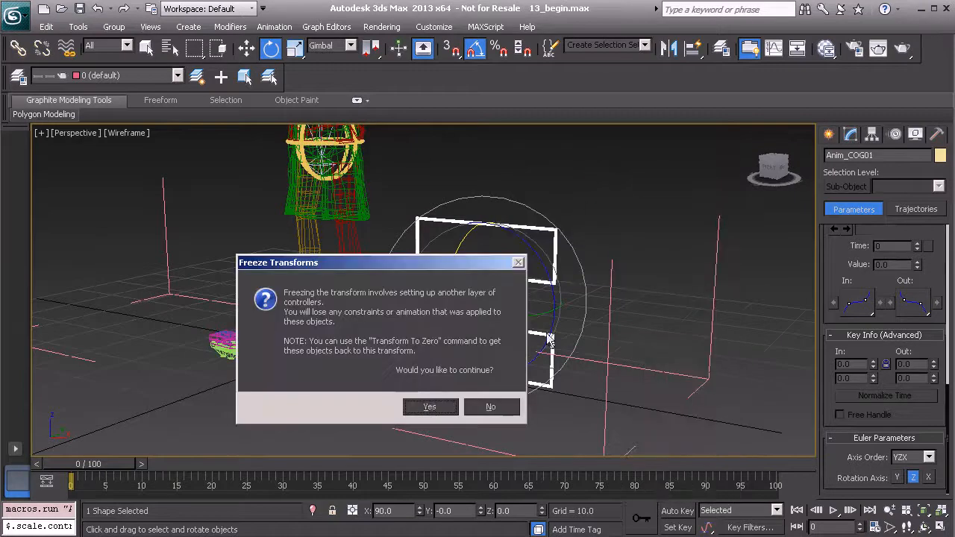
left_click(429, 409)
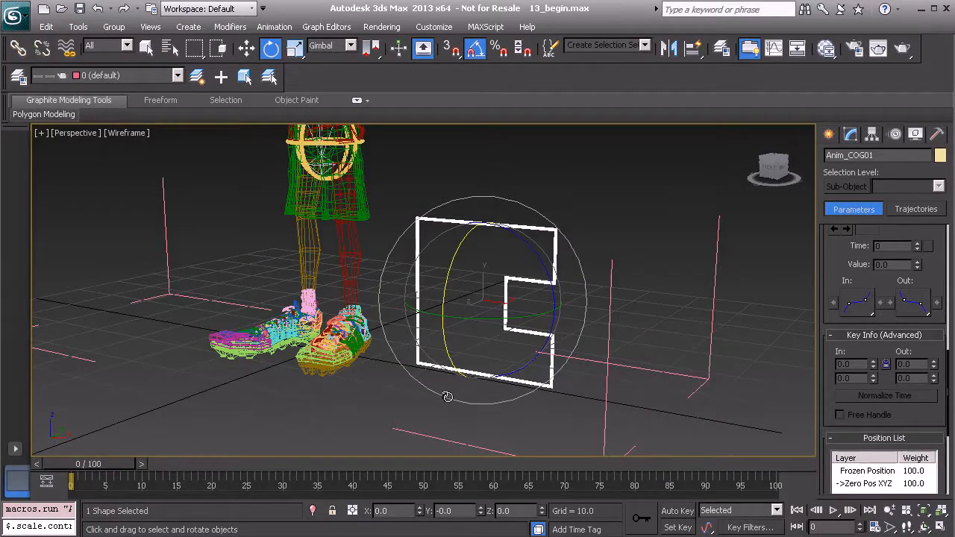
scroll(826, 387, "down", 1)
scroll(826, 386, "down", 5)
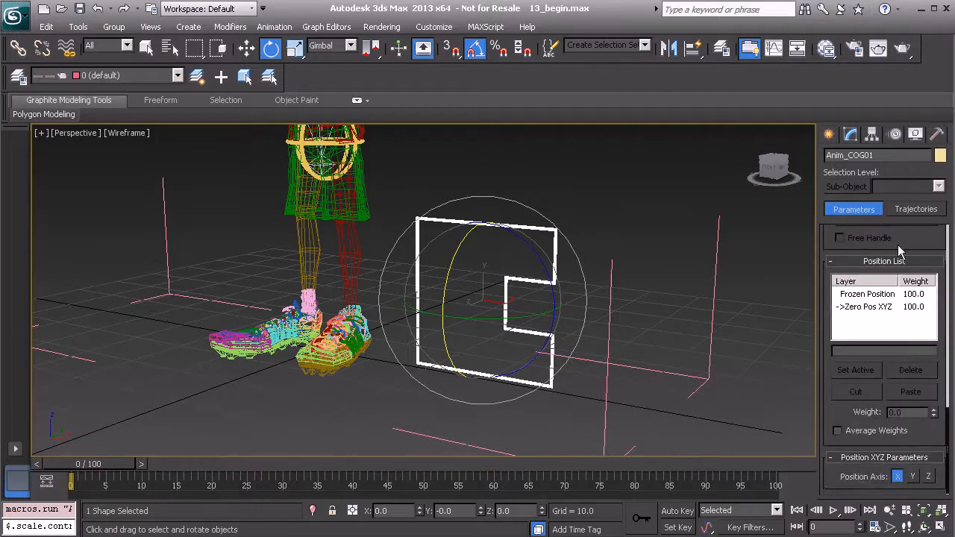
left_click_drag(824, 226, 836, 460)
left_click_drag(826, 282, 825, 328)
- Set the zeroed rotation layer's axis order to ZXY in the Rotation List
left_click(891, 286)
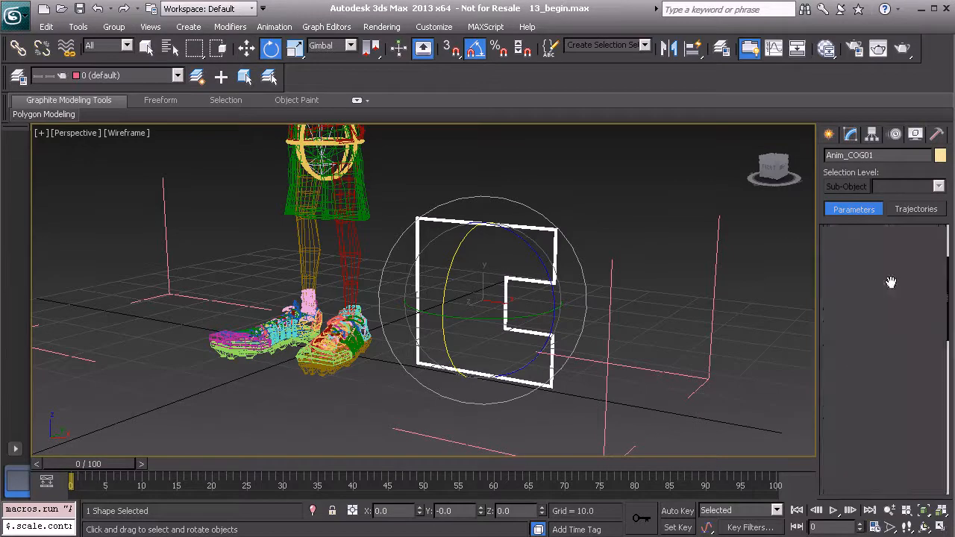
left_click_drag(823, 431, 826, 220)
left_click(928, 456)
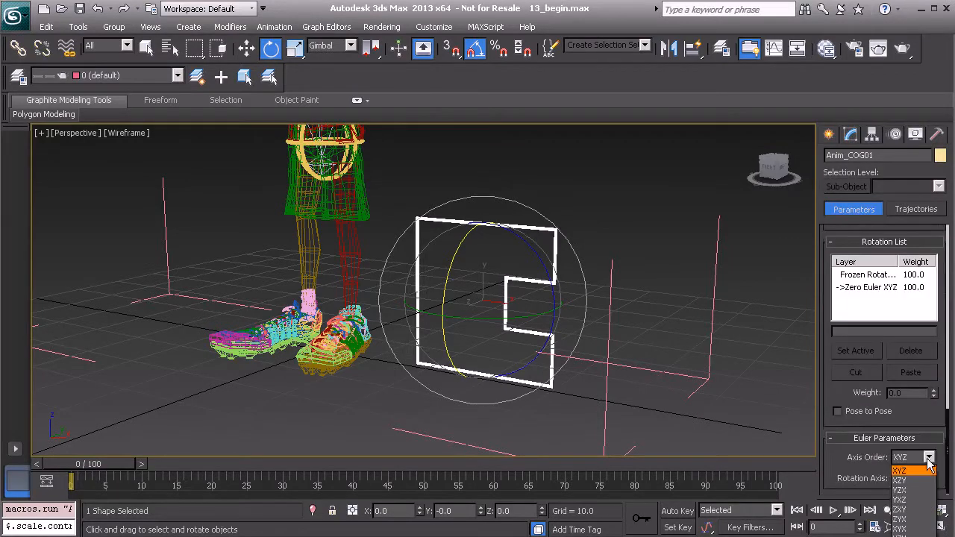
left_click(914, 510)
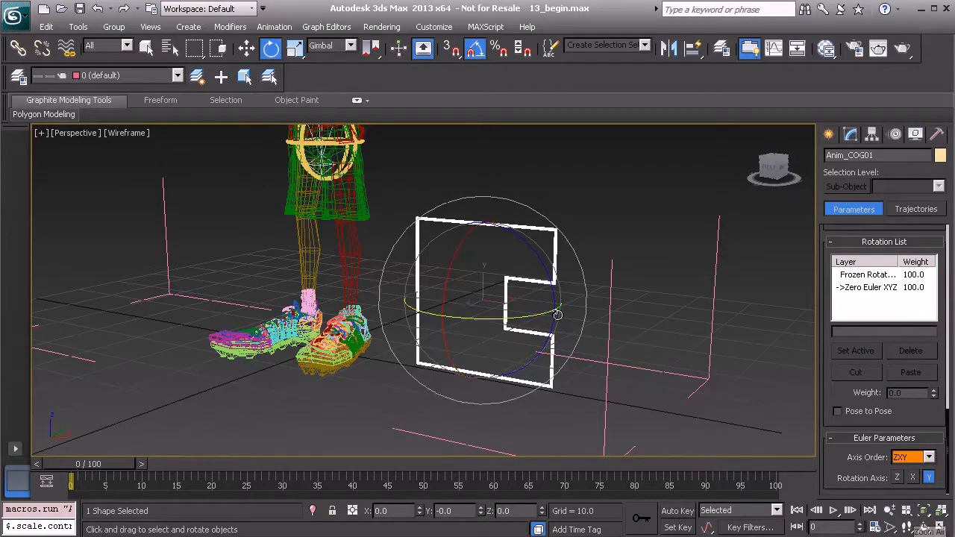
scroll(441, 282, "up", 4)
middle_click_drag(458, 279, 397, 283, "alt")
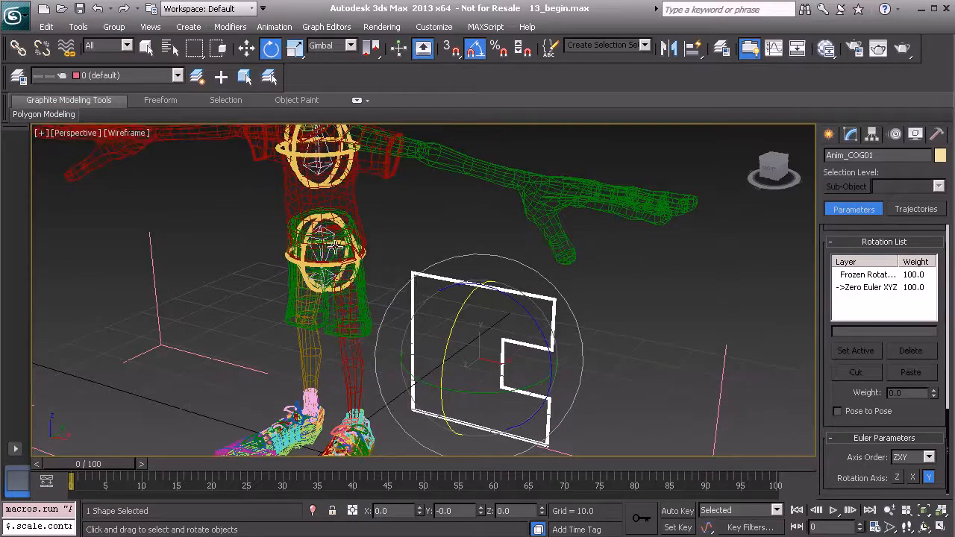
- Align Anim_COG01 to the character's COG, placing it at Y 1.837 and Z 36.876
key("shift+a")
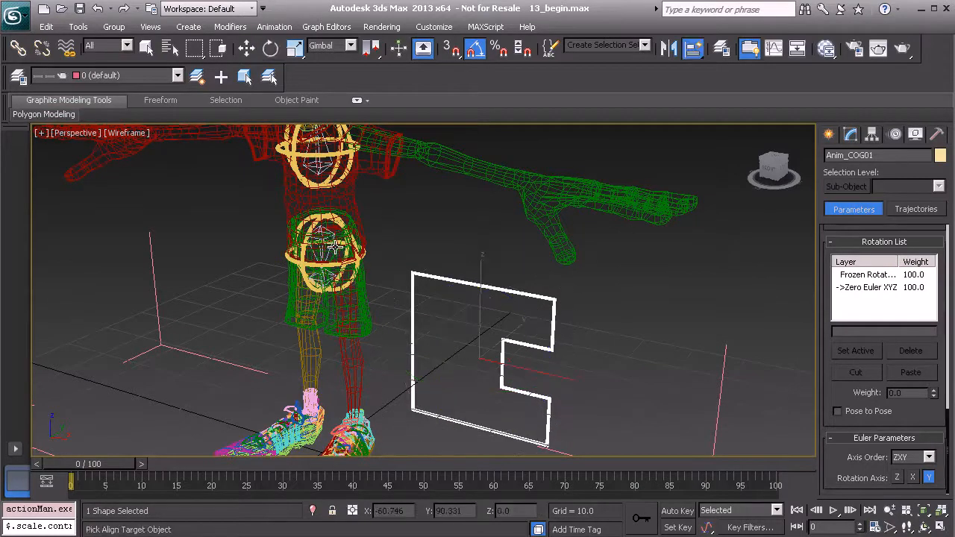
left_click(326, 235)
middle_click_drag(397, 308, 493, 265, "alt")
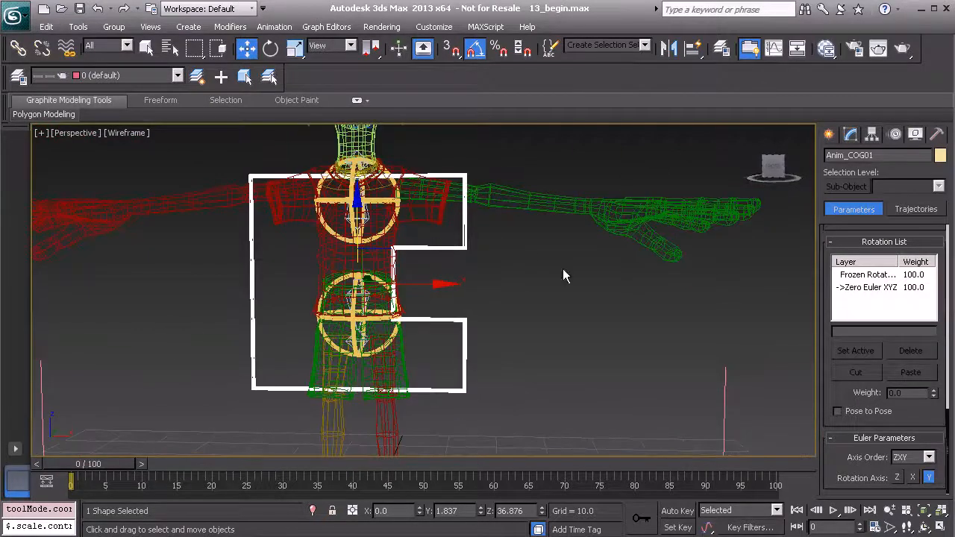
left_click(851, 137)
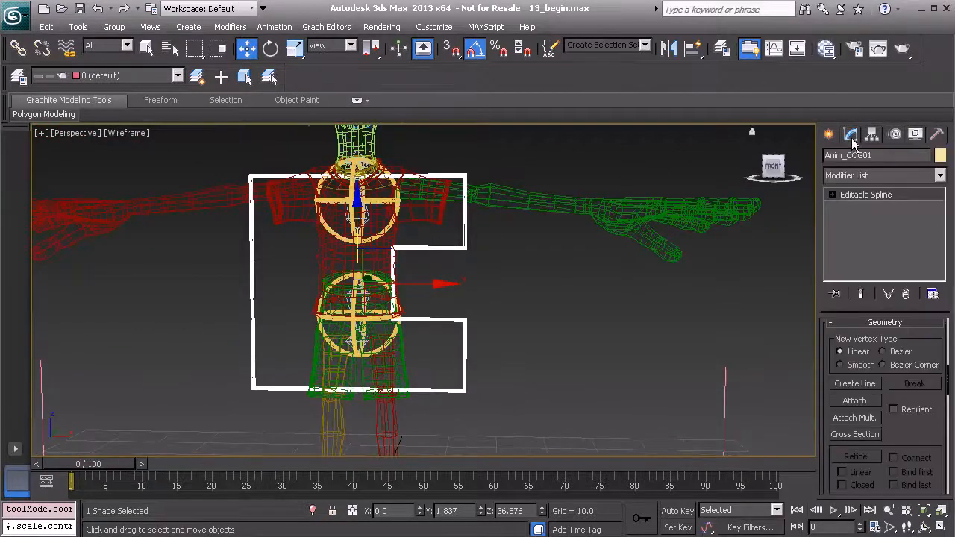
- Enter Vertex level and marquee-select all of the spline's vertices
double_click(871, 194)
left_click(869, 208)
scroll(497, 277, "down", 2)
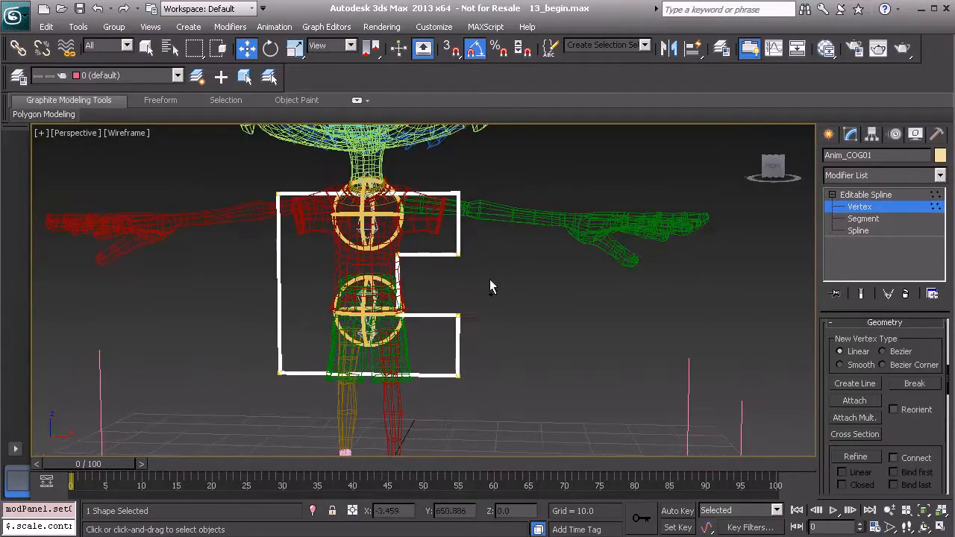
left_click_drag(187, 164, 564, 422)
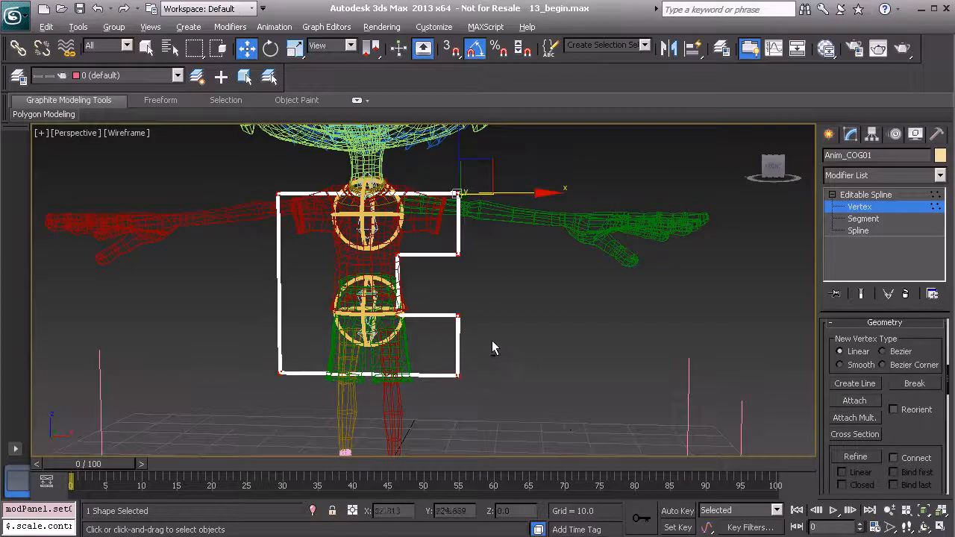
middle_click_drag(507, 346, 481, 361, "alt")
- Scale the vertices down about the Transform Coordinate Center to wrap the chest and pelvis
key("r")
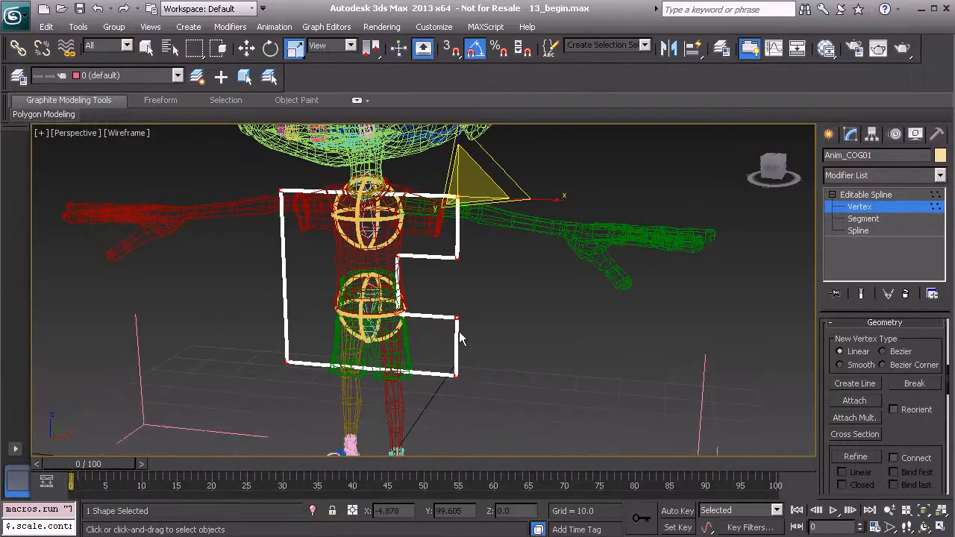
left_click(456, 319)
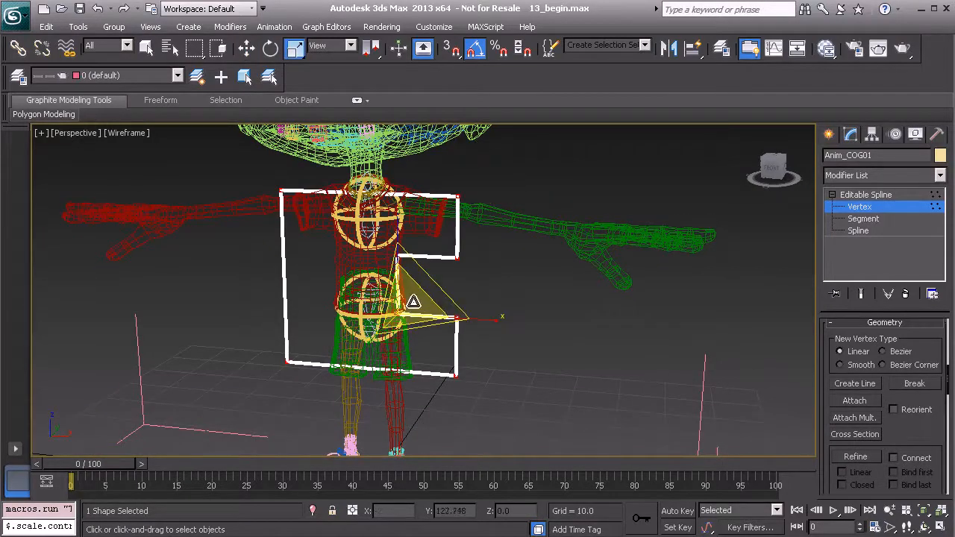
left_click(455, 259)
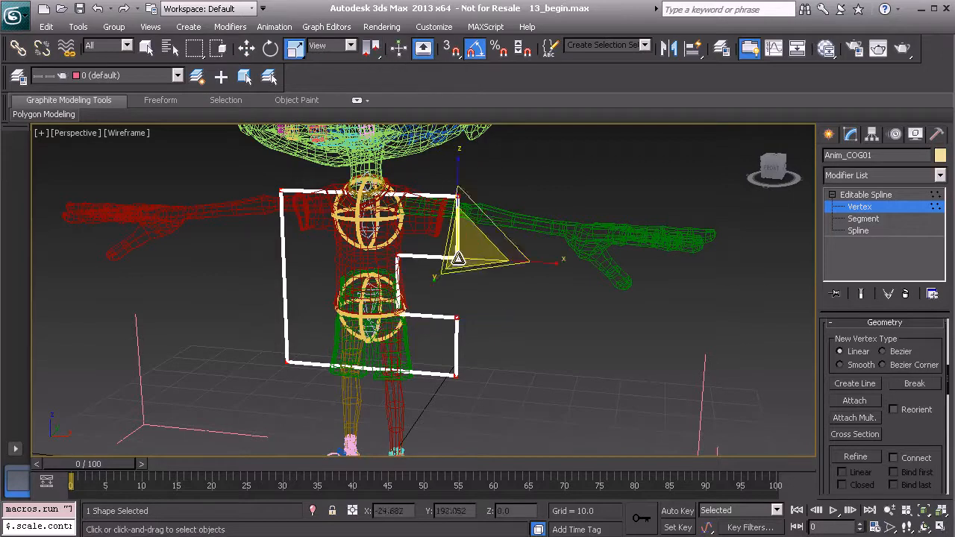
left_click(374, 50)
left_click_drag(375, 62, 375, 94)
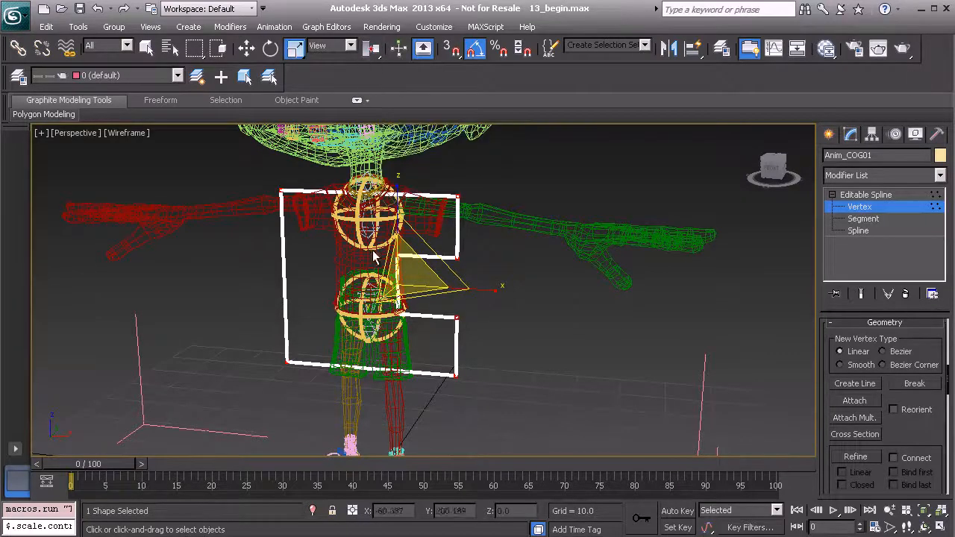
middle_click_drag(374, 251, 400, 232, "alt")
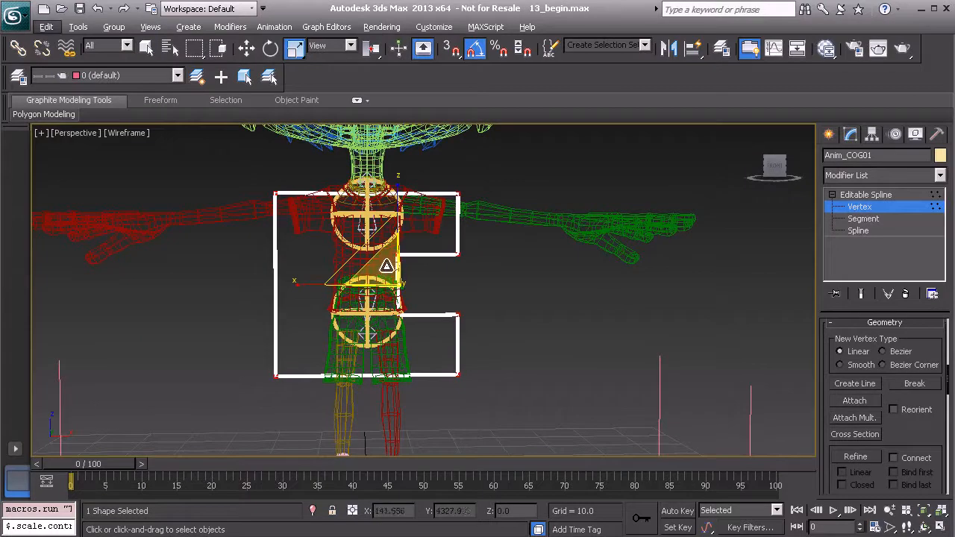
left_click_drag(384, 256, 277, 368)
mouse_move(383, 200)
middle_mouse_down("alt")
mouse_move(290, 263)
mouse_move(377, 204)
middle_mouse_up("alt")
- Switch to Move and restore the four-viewport layout
key("w")
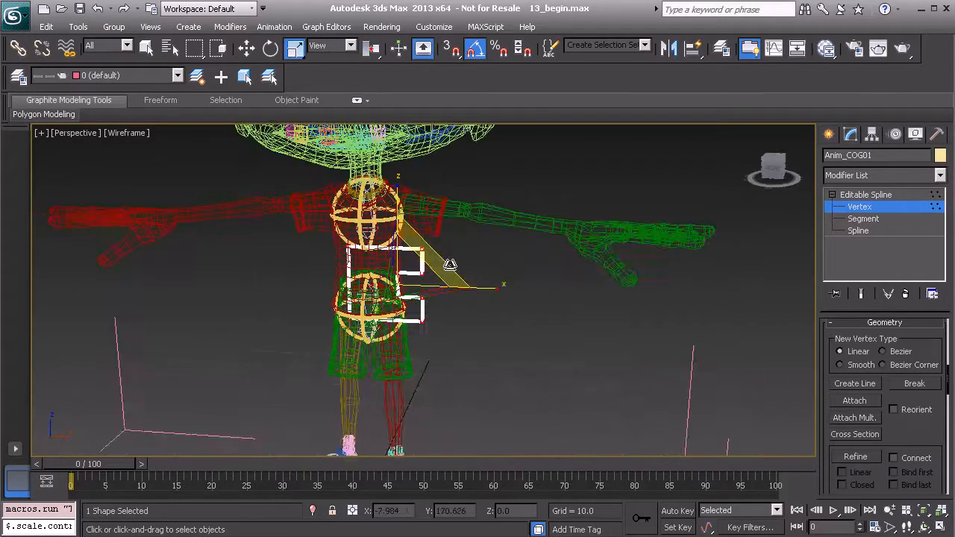
middle_click_drag(435, 269, 445, 279, "alt")
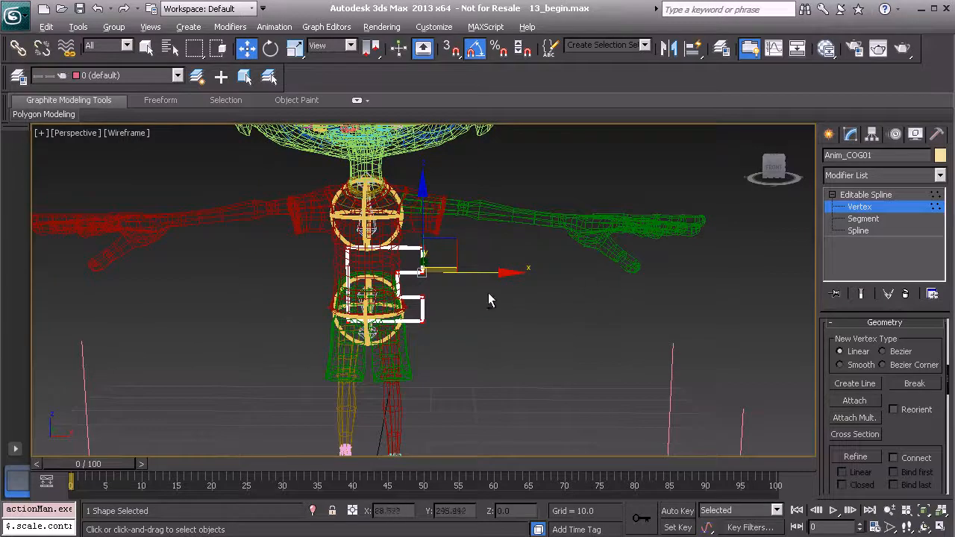
middle_click_drag(506, 295, 481, 276, "alt")
key("alt+w")
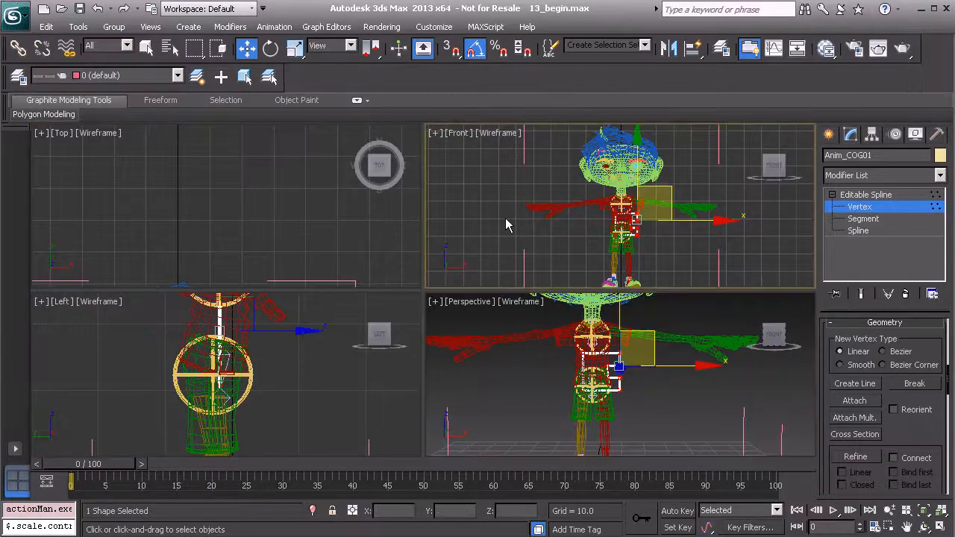
- In the maximized front view, try nudging the vertices right, then cancel the move
key("alt+w")
scroll(507, 223, "up", 5)
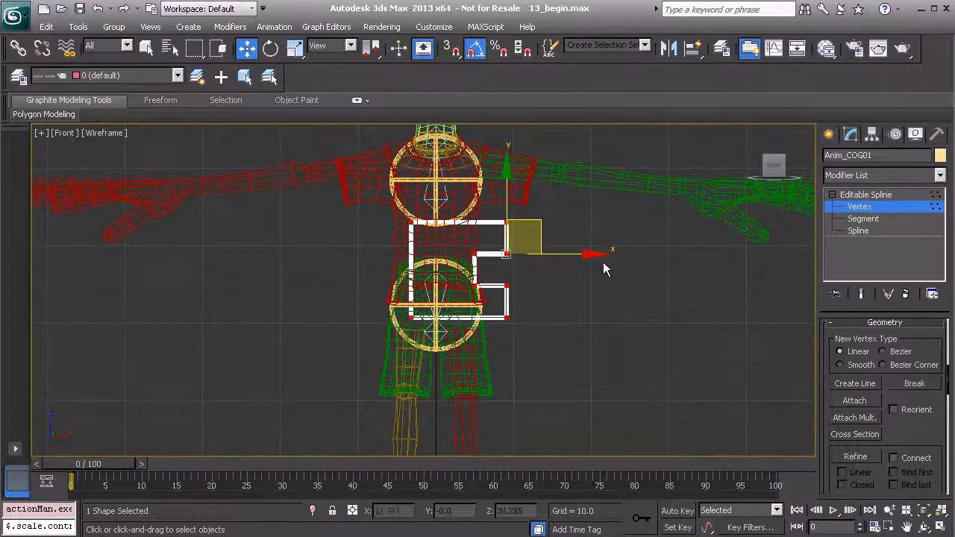
left_click_drag(564, 258, 571, 261)
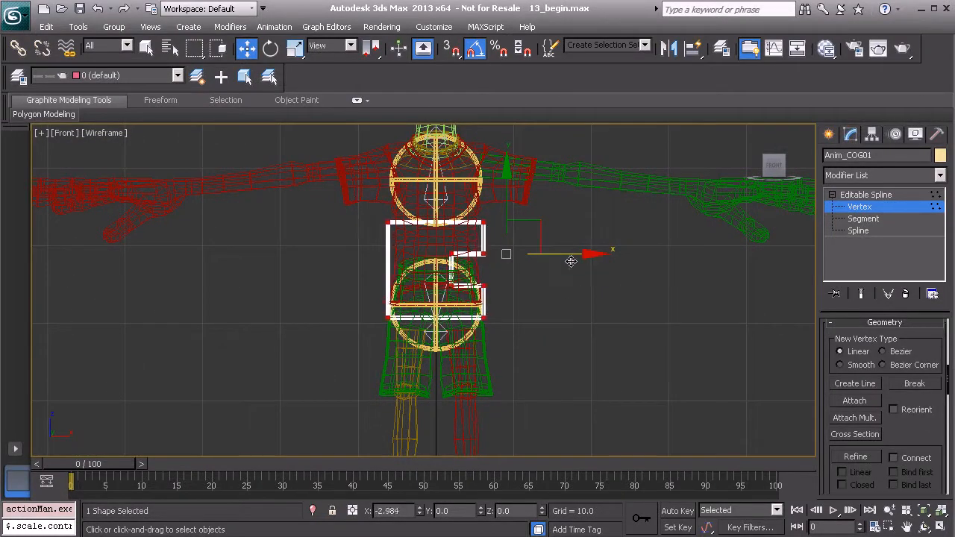
right_click(570, 261)
- Maximize the Perspective view, orbit to the character's side, and pick the lower vertex
key("alt+w")
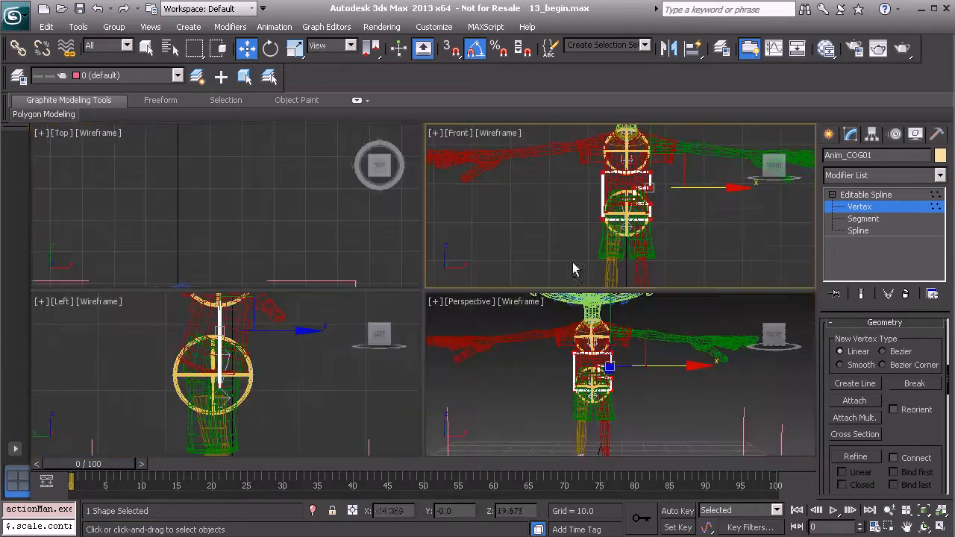
right_click(511, 384)
key("alt+w")
middle_click_drag(479, 301, 337, 304, "alt")
left_click(377, 327)
mouse_move(447, 322)
middle_mouse_down("alt")
mouse_move(378, 329)
mouse_move(443, 325)
mouse_move(472, 305)
mouse_move(453, 319)
middle_mouse_up("alt")
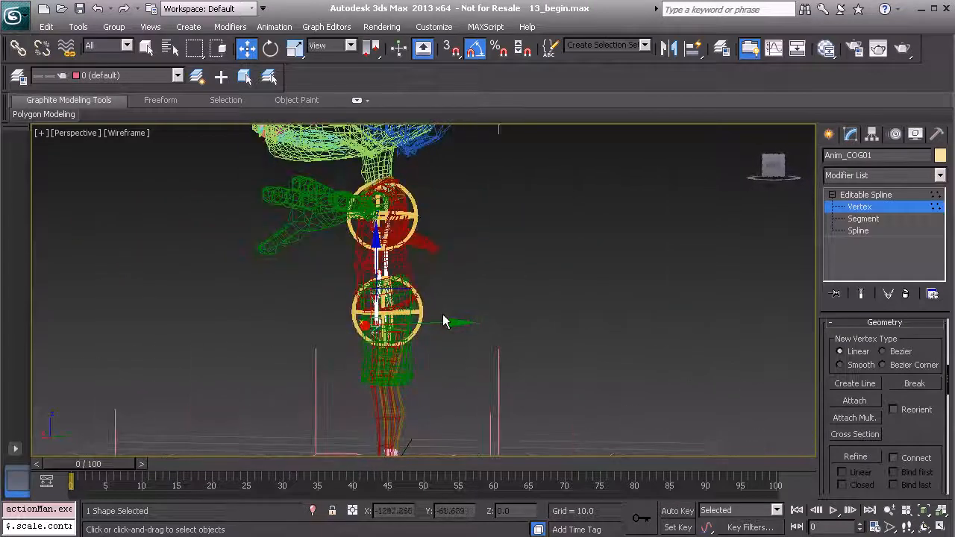
- Pull the vertices outward along Y, then return to the Editable Spline level
left_click_drag(455, 322, 533, 329)
mouse_move(497, 363)
middle_mouse_down("alt")
mouse_move(520, 339)
mouse_move(497, 362)
middle_mouse_up("alt")
left_click_drag(525, 324, 531, 324)
middle_click_drag(435, 316, 502, 319, "alt")
left_click(863, 195)
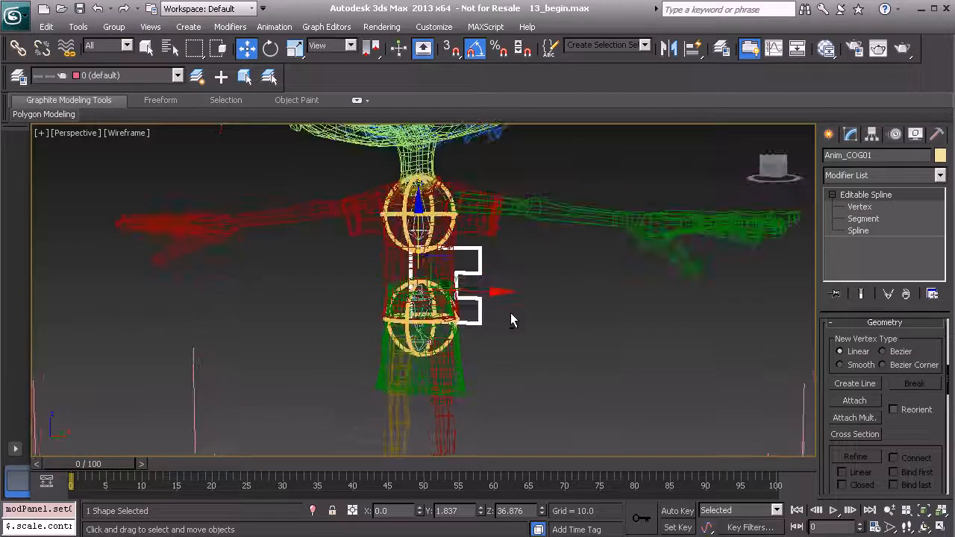
- Select the Anim_Chest01 and Anim_Pelvis01 controls from a front view of the character
left_click(574, 320)
middle_click_drag(574, 321, 492, 300, "alt")
left_click(371, 255)
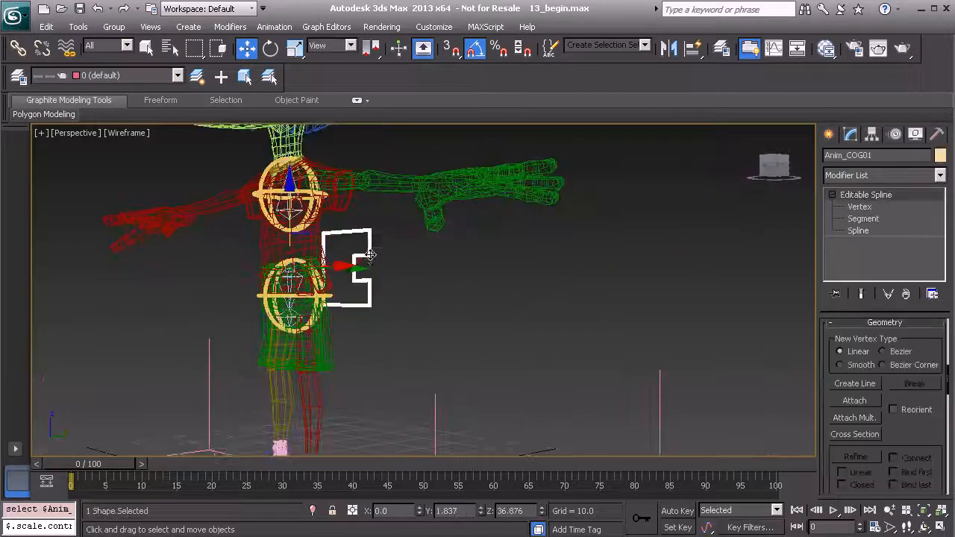
middle_click_drag(397, 286, 504, 306, "alt")
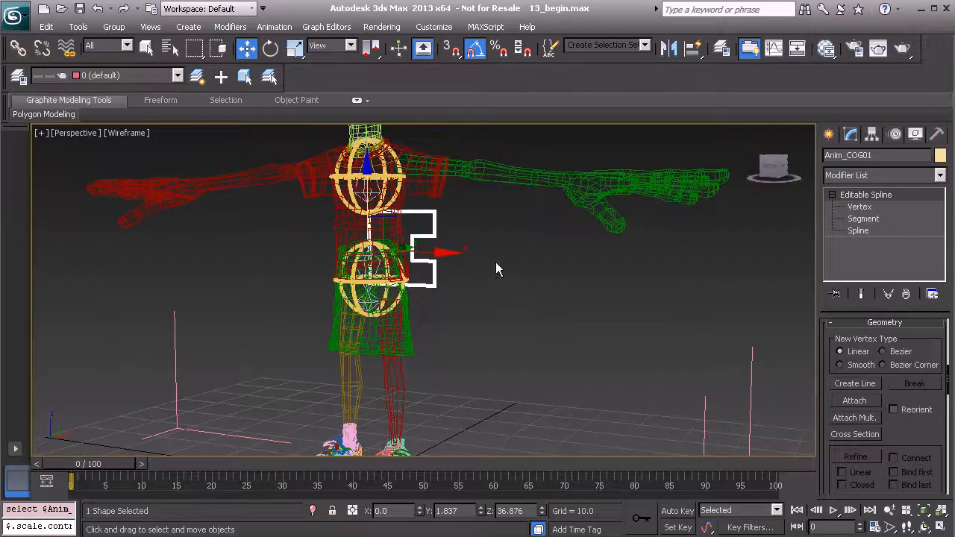
left_click(401, 189)
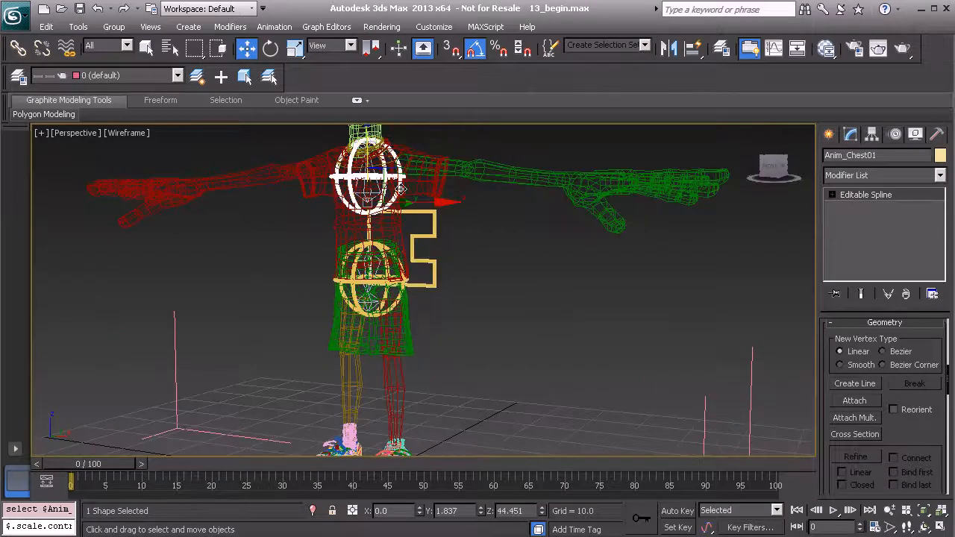
left_click(383, 305, "ctrl")
middle_click_drag(383, 306, 365, 304, "alt")
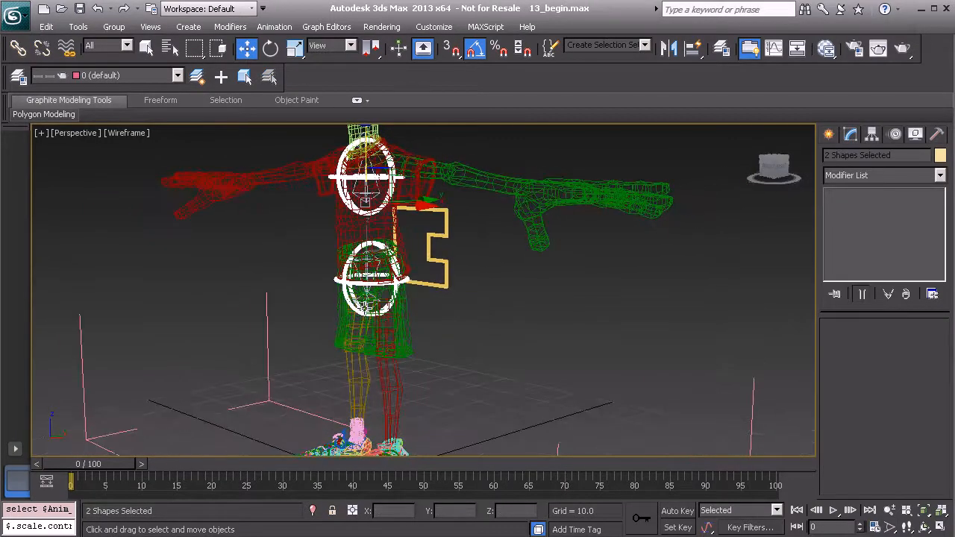
- Link the chest and pelvis controls to Anim_COG01, then add the COG shape to the selection
left_click(18, 47)
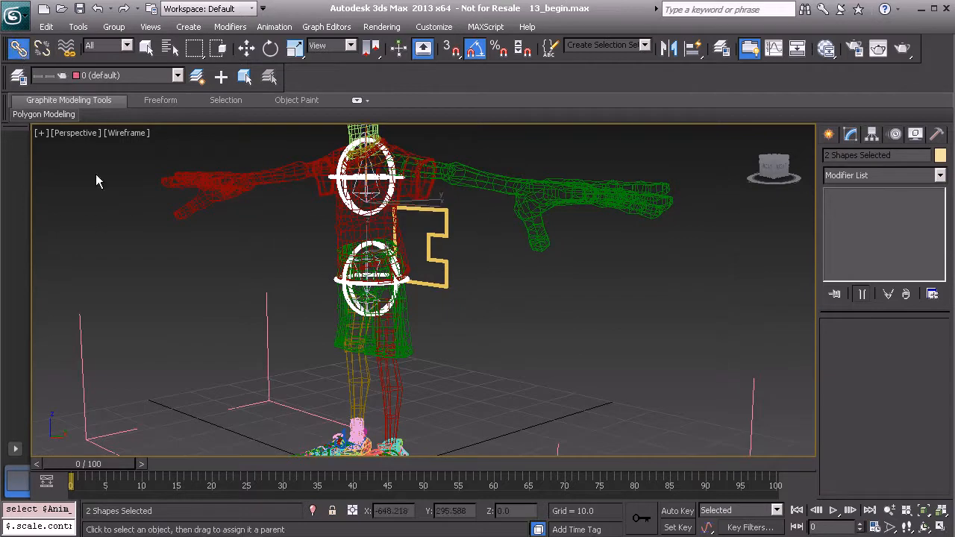
middle_click_drag(293, 358, 300, 323, "alt")
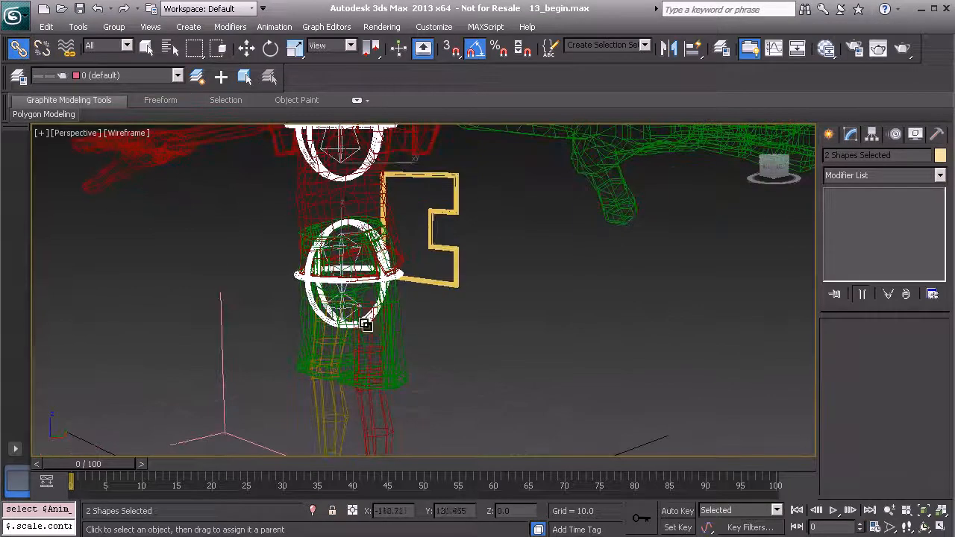
mouse_move(370, 307)
left_mouse_down()
mouse_move(528, 321)
mouse_move(479, 255)
mouse_move(455, 251)
left_mouse_up()
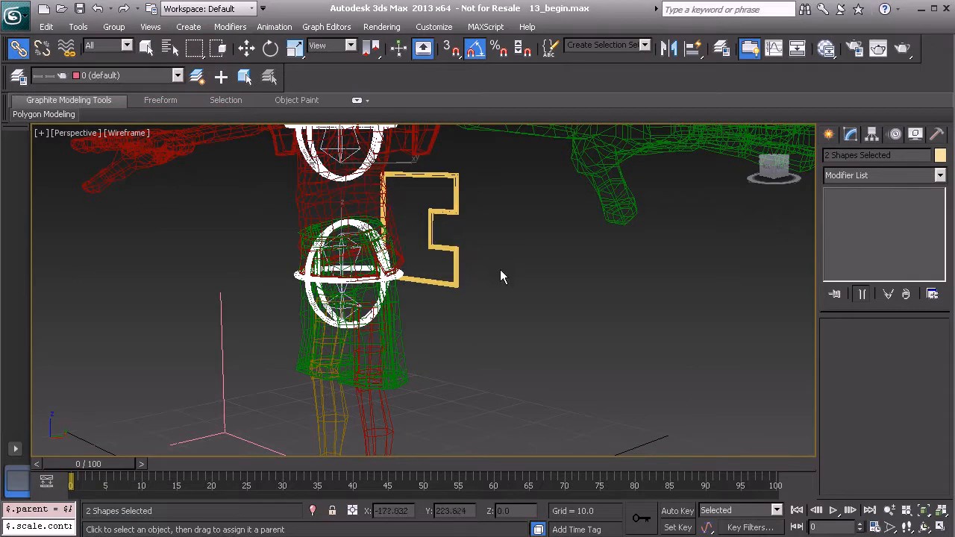
middle_click_drag(496, 269, 492, 333, "alt")
left_click(451, 301, "ctrl")
- Freeze the transforms of the COG, pelvis and chest controls
right_click(554, 309)
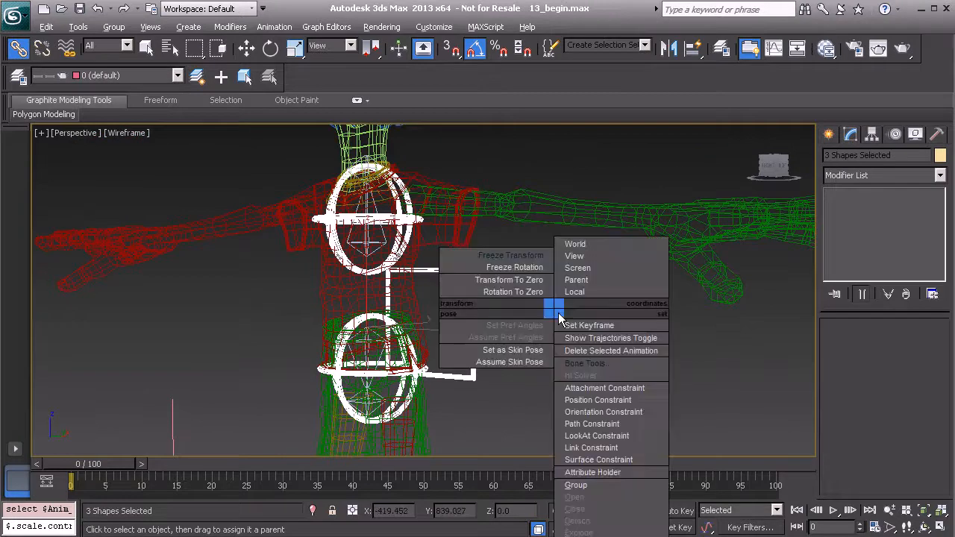
left_click(512, 257)
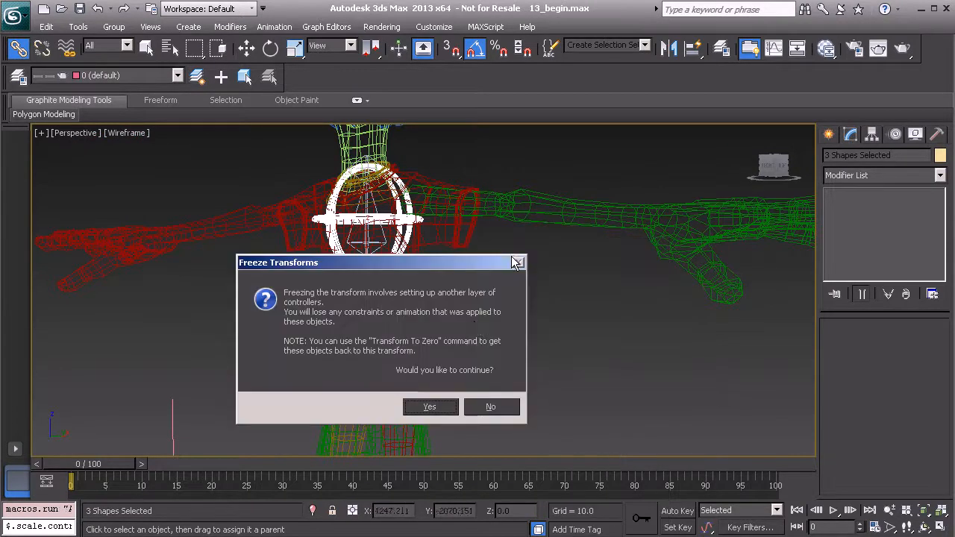
left_click(431, 407)
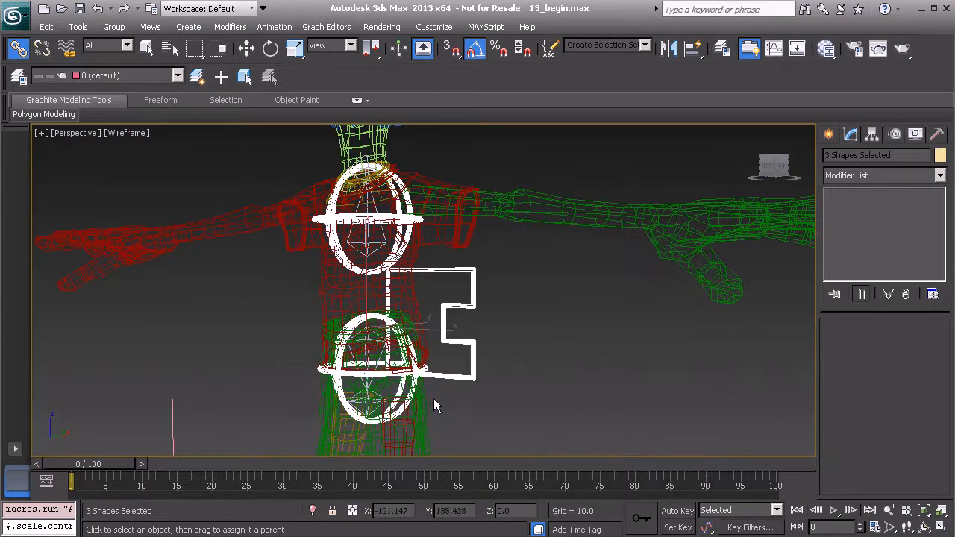
- Set Anim_COG01's Euler rotation axis order to ZXY in the Motion panel
left_click(473, 271)
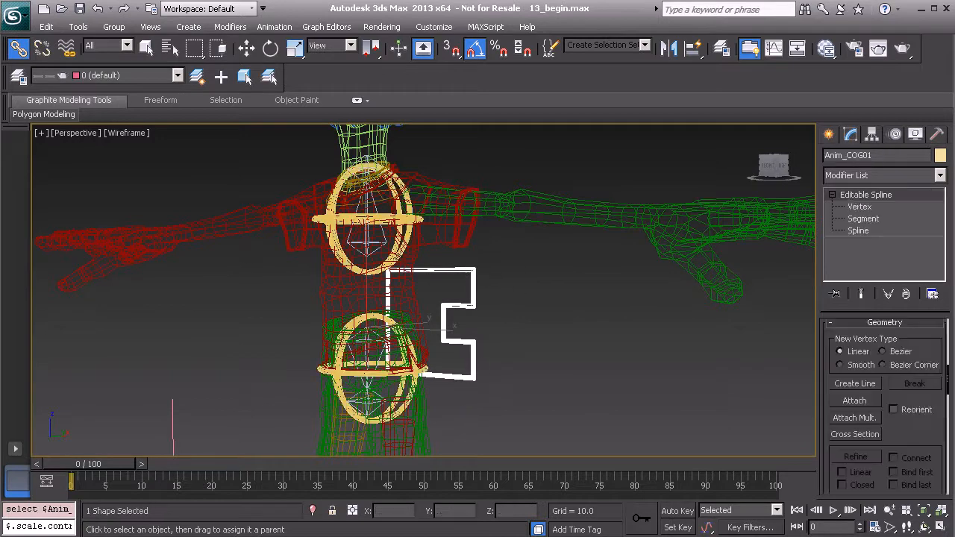
left_click(893, 135)
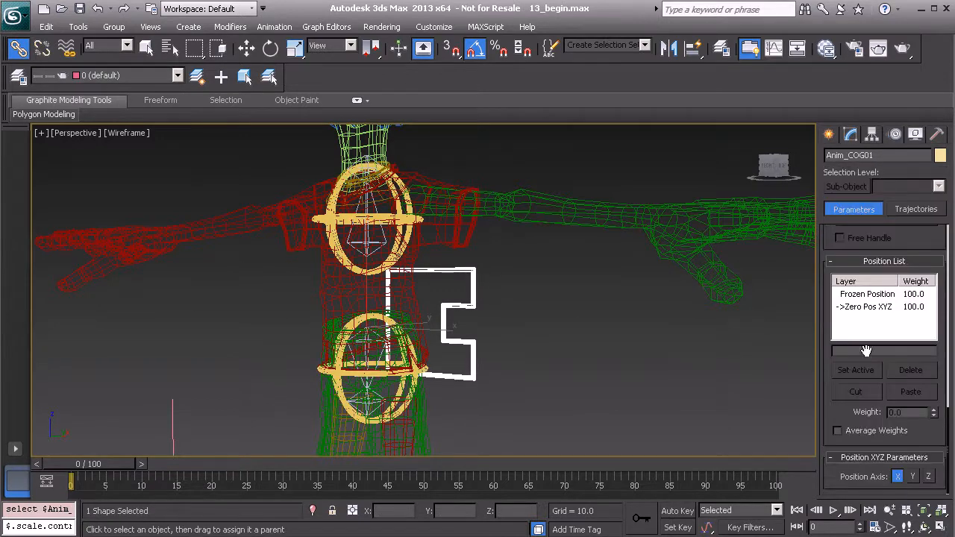
left_click_drag(832, 391, 828, 500)
left_click(885, 297)
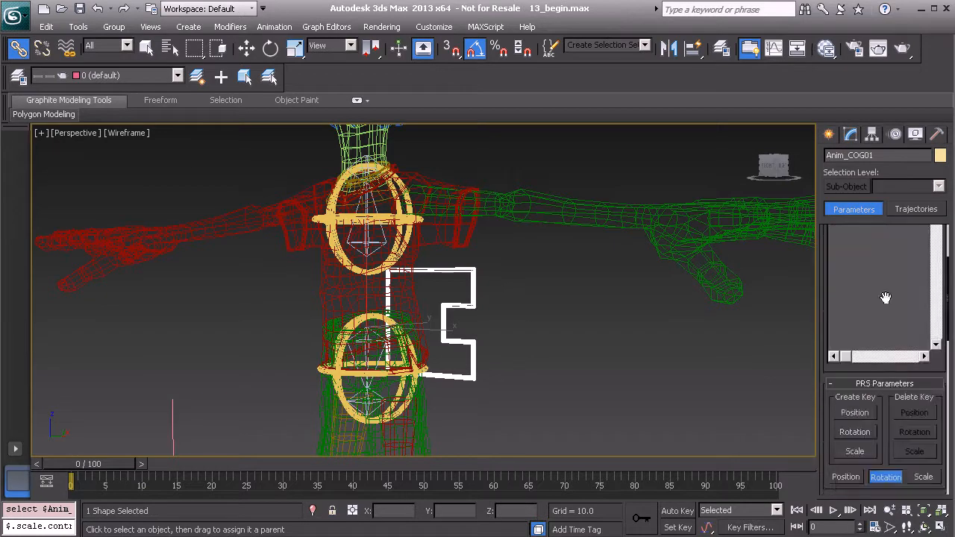
left_click_drag(829, 435, 823, 123)
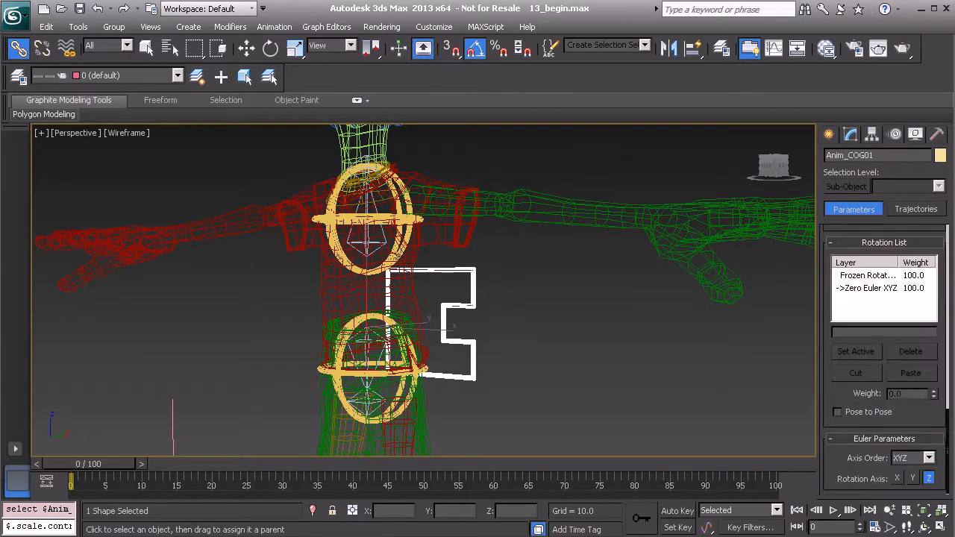
left_click(928, 457)
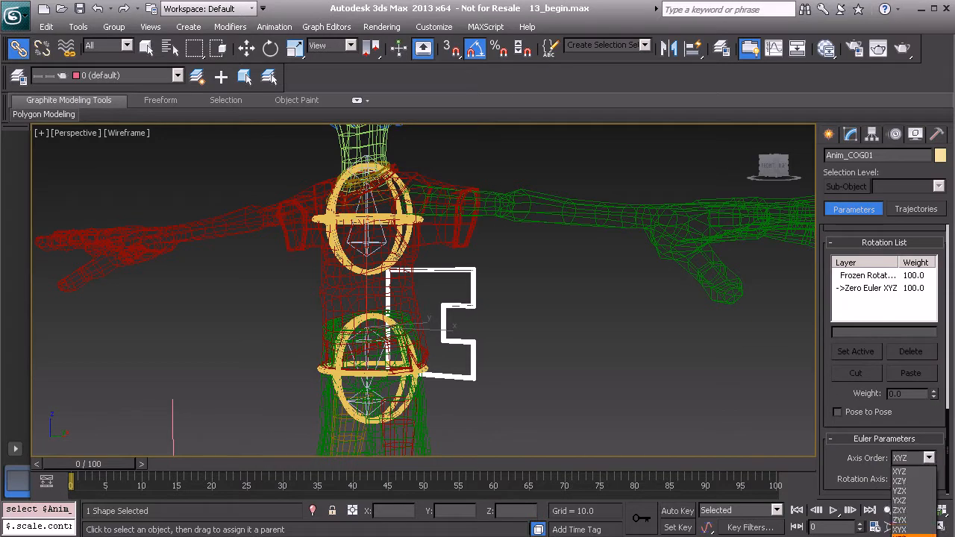
left_click(907, 519)
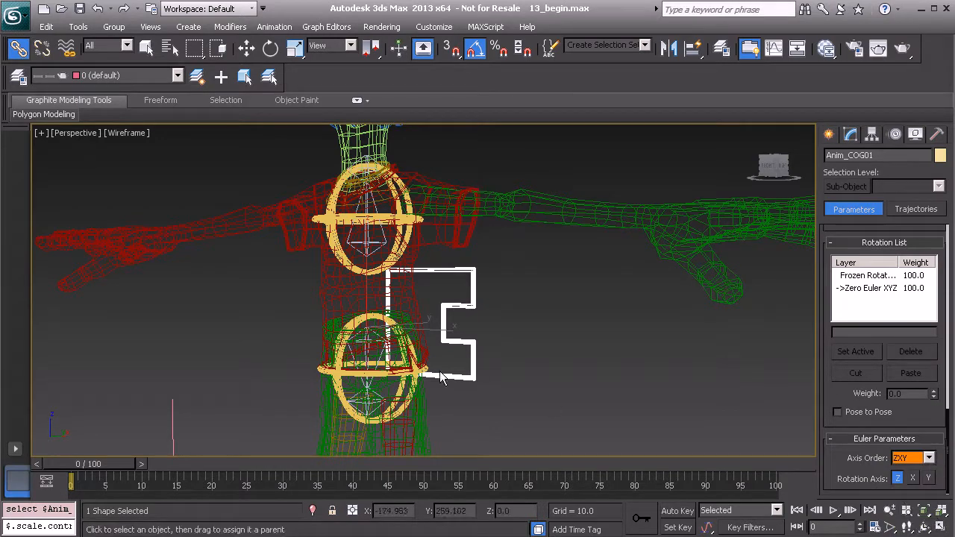
- Set the pelvis and chest controls' rotation axis order to ZXY, then reselect the COG control
left_click(338, 374)
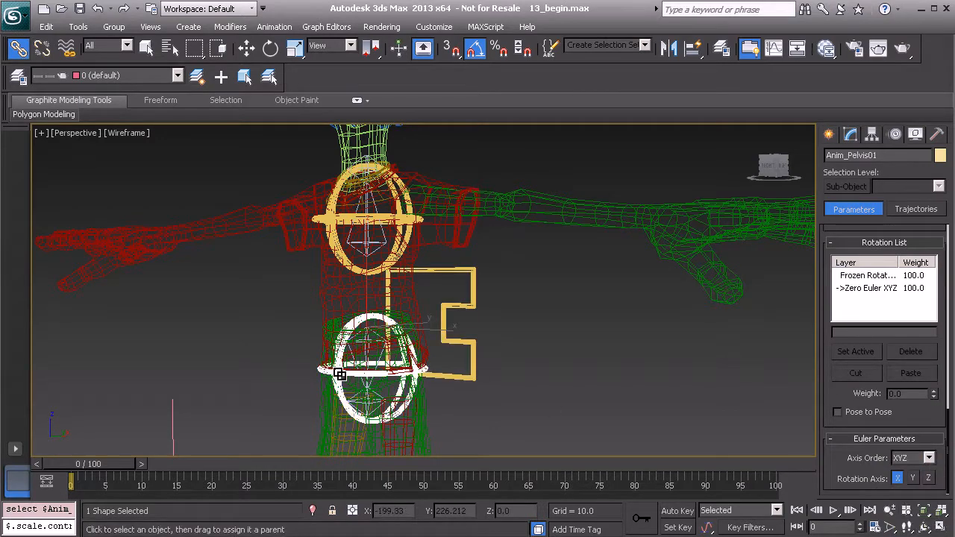
left_click(928, 457)
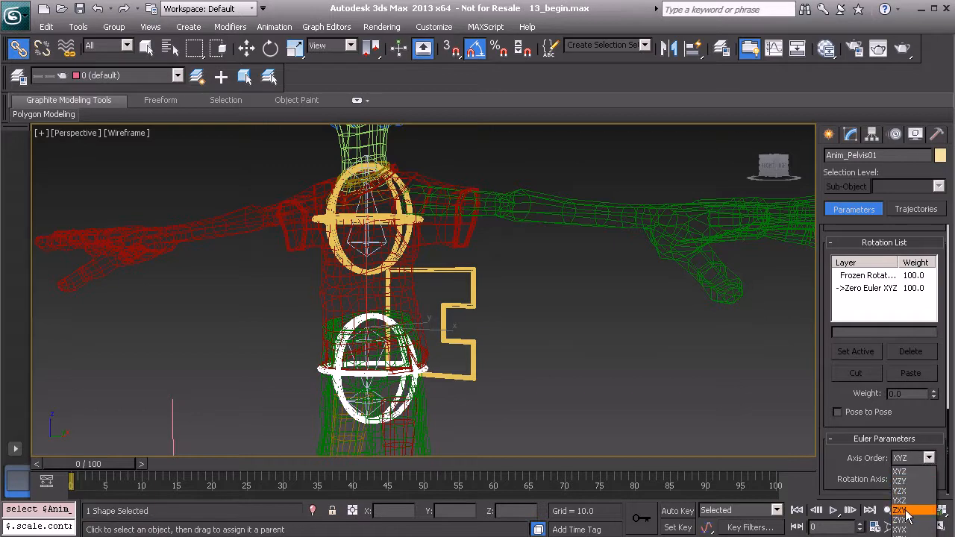
left_click(905, 510)
left_click(405, 220)
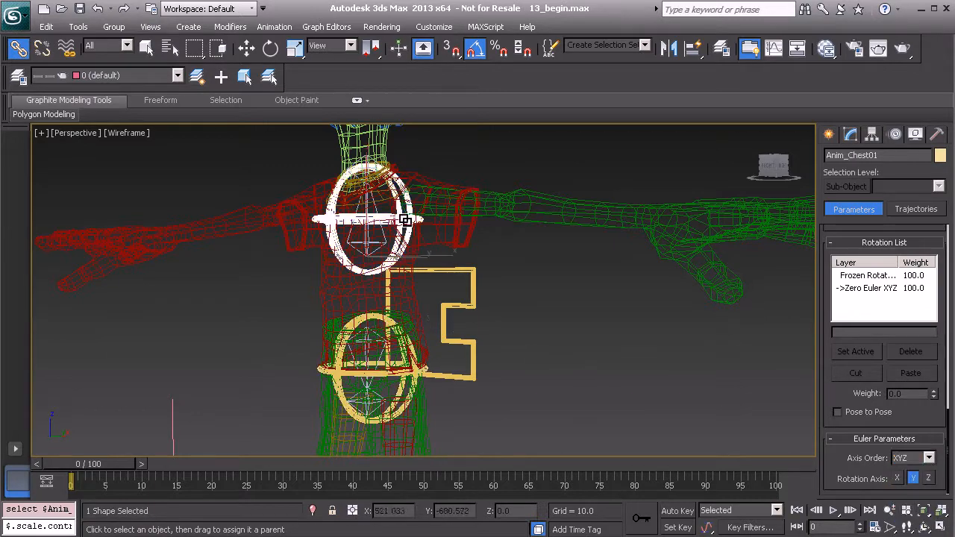
left_click(928, 457)
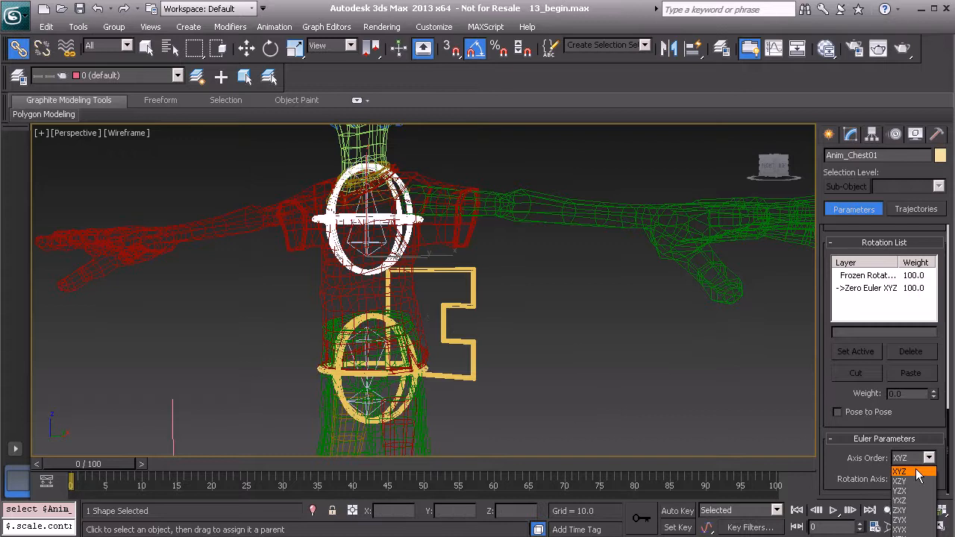
left_click(905, 511)
left_click(446, 286)
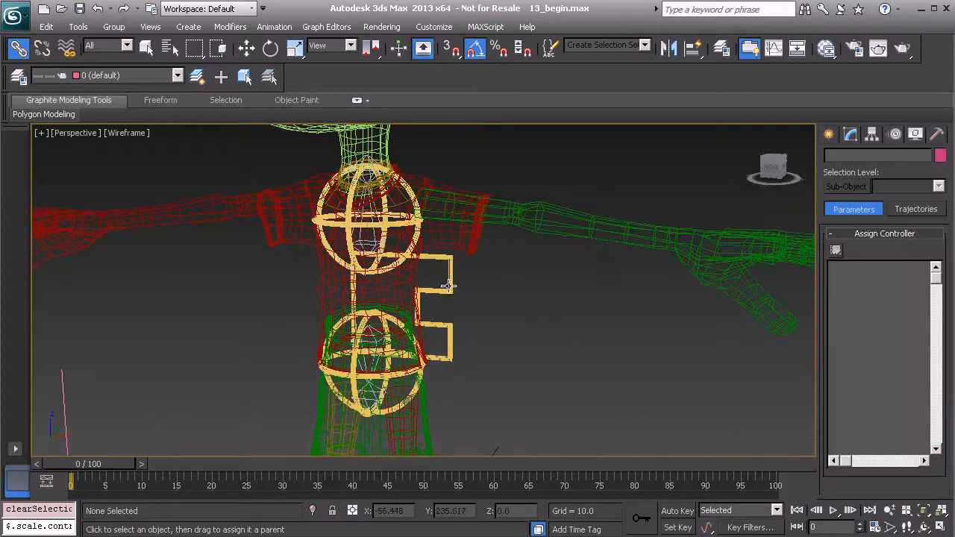
left_click(447, 287)
key("e")
middle_click_drag(370, 299, 382, 280, "alt")
left_click_drag(407, 295, 372, 302)
key("ctrl+z")
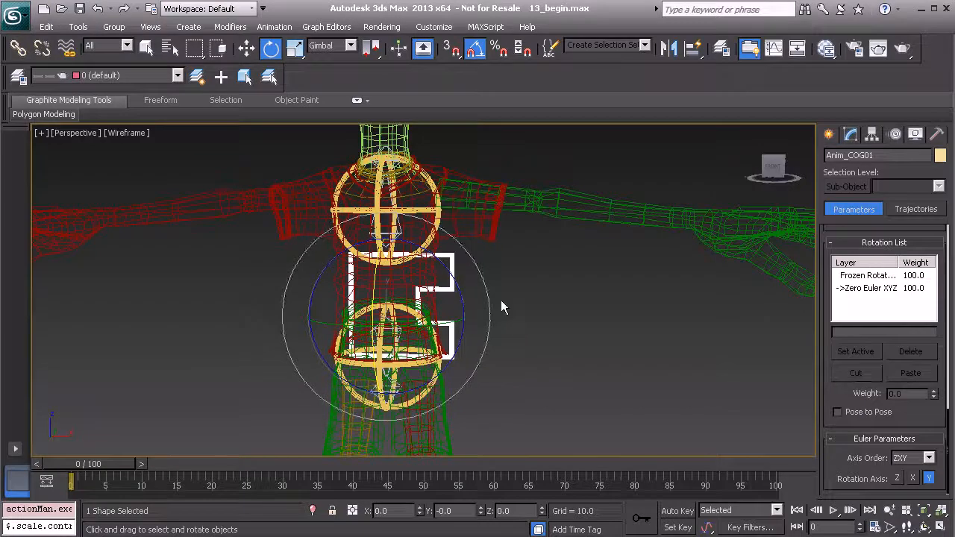
left_click(511, 325)
scroll(531, 312, "down", 5)
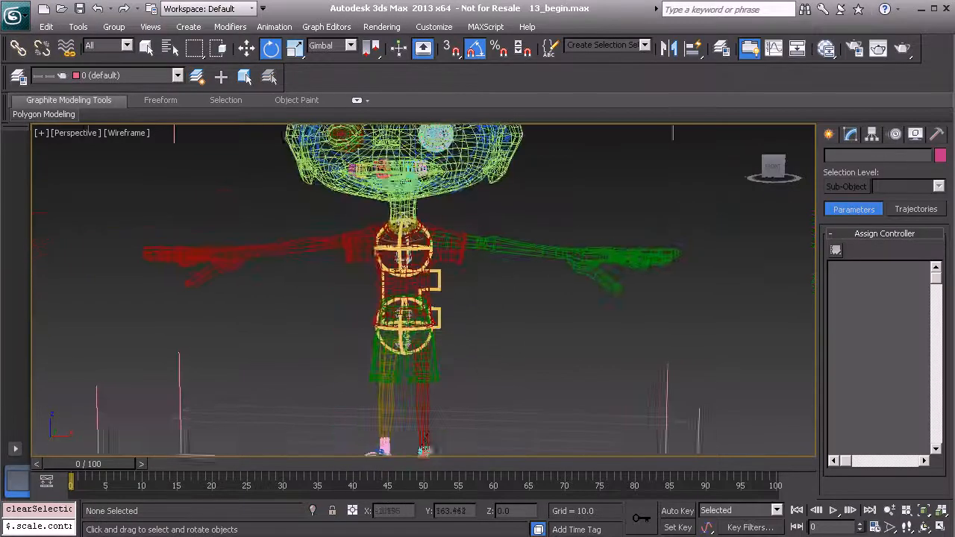
middle_click_drag(396, 387, 425, 302)
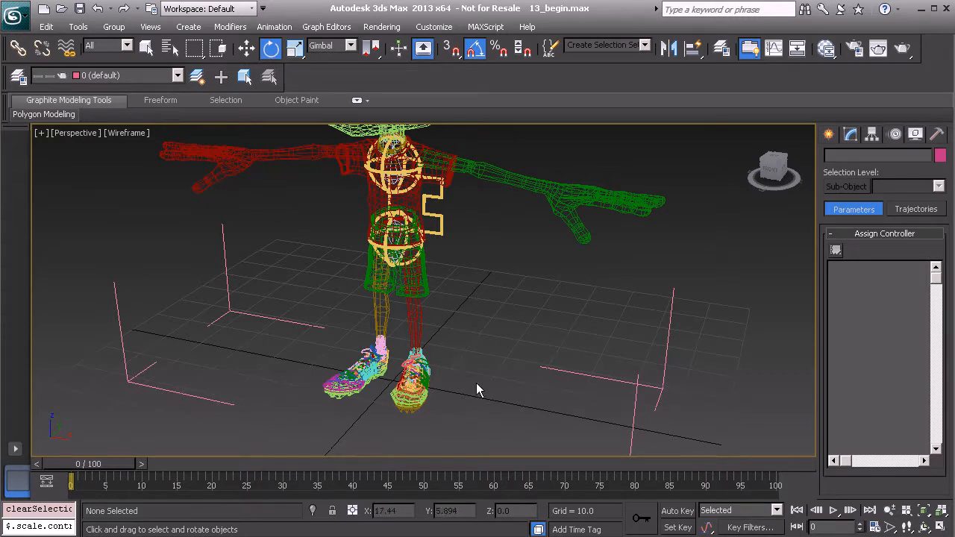
middle_click_drag(385, 440, 338, 360)
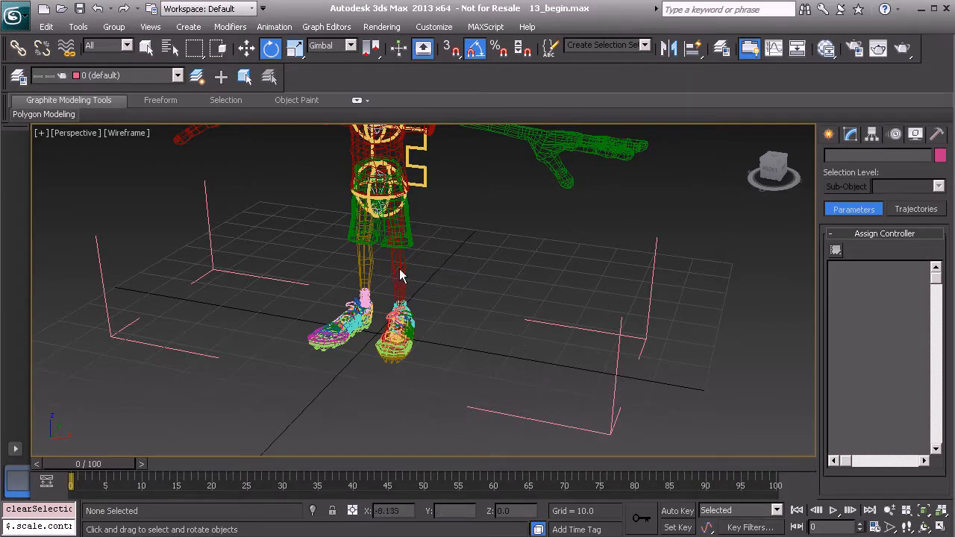
middle_click_drag(434, 307, 427, 264, "alt")
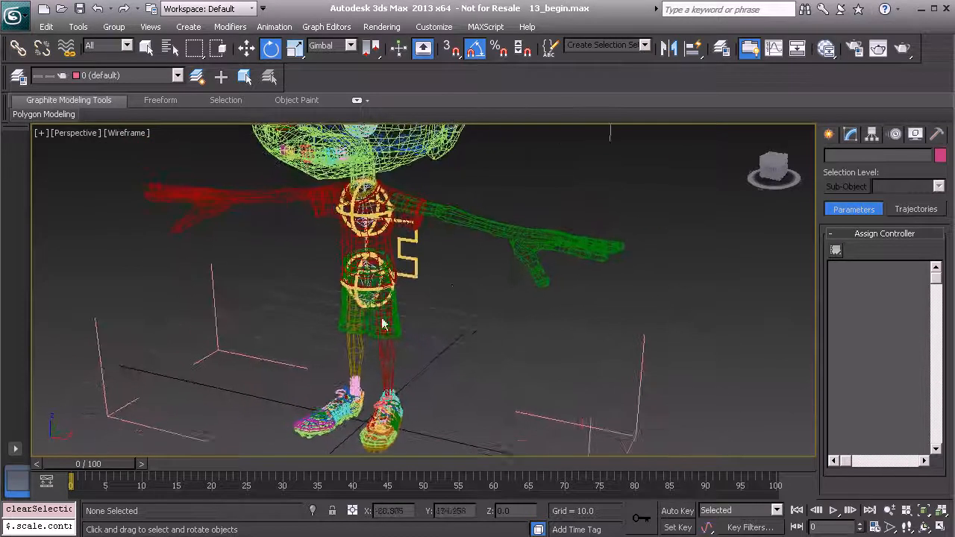
middle_click_drag(410, 297, 441, 286, "alt")
middle_click_drag(441, 287, 423, 310)
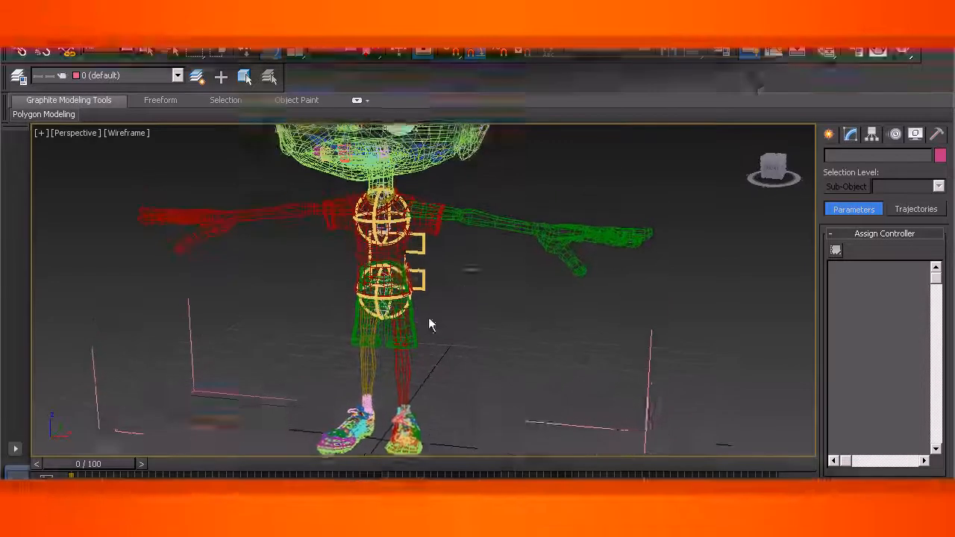